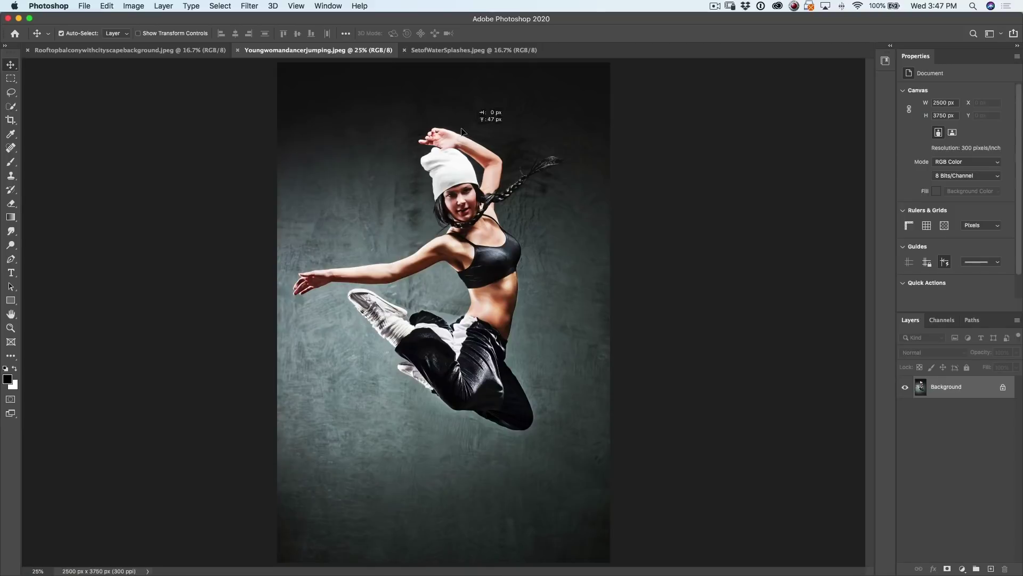
# Step: Switch to the rooftop balcony cityscape document tab
pyautogui.click(145, 51)
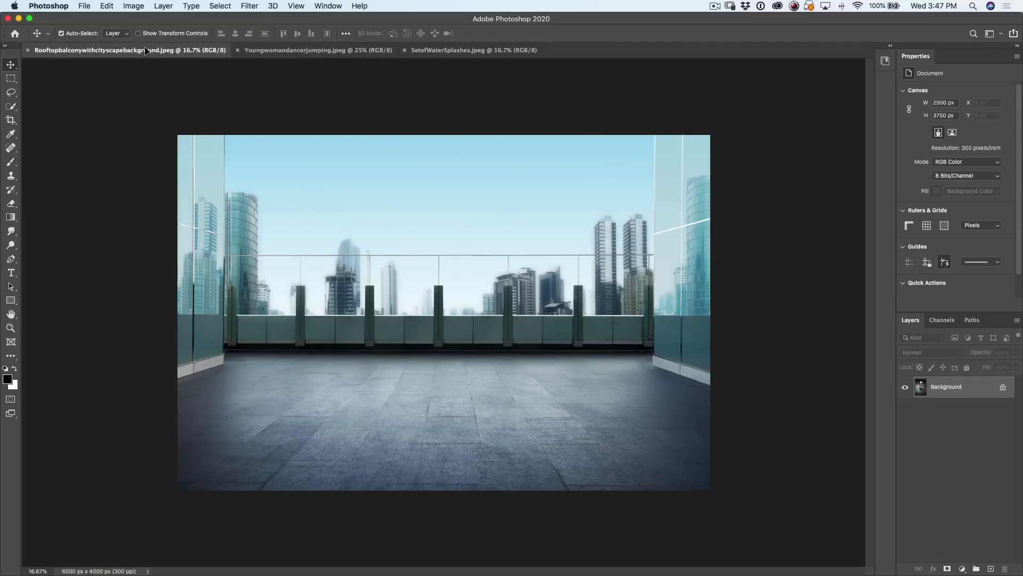
# Step: Copy the dancer photo onto the rooftop scene, float the Properties panel, and try then undo Remove Background
pyautogui.moveTo(436, 284); pyautogui.dragTo(466, 274)
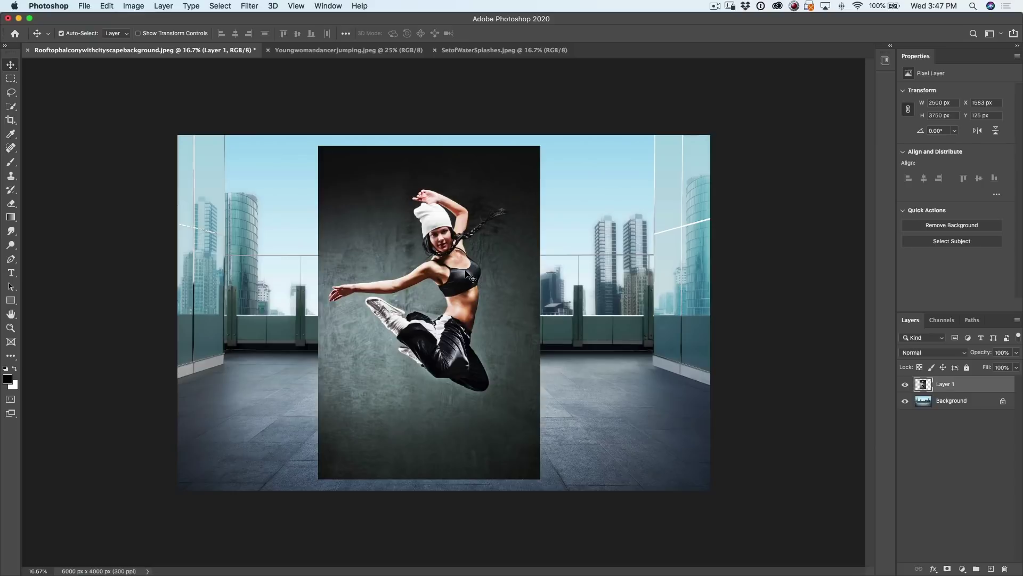
pyautogui.moveTo(918, 60); pyautogui.dragTo(798, 59)
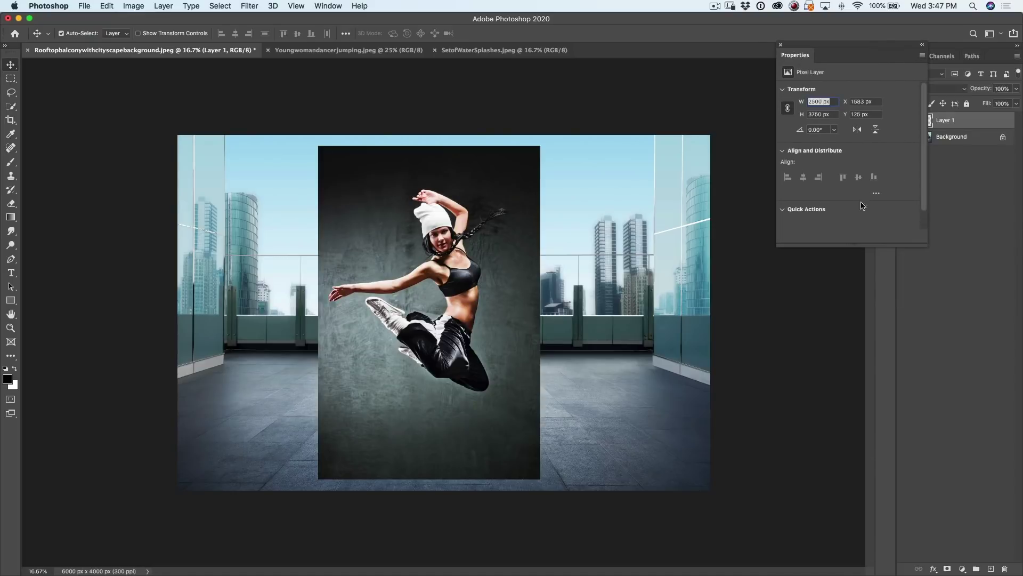
pyautogui.moveTo(926, 245); pyautogui.dragTo(893, 420)
pyautogui.moveTo(831, 49); pyautogui.dragTo(813, 59)
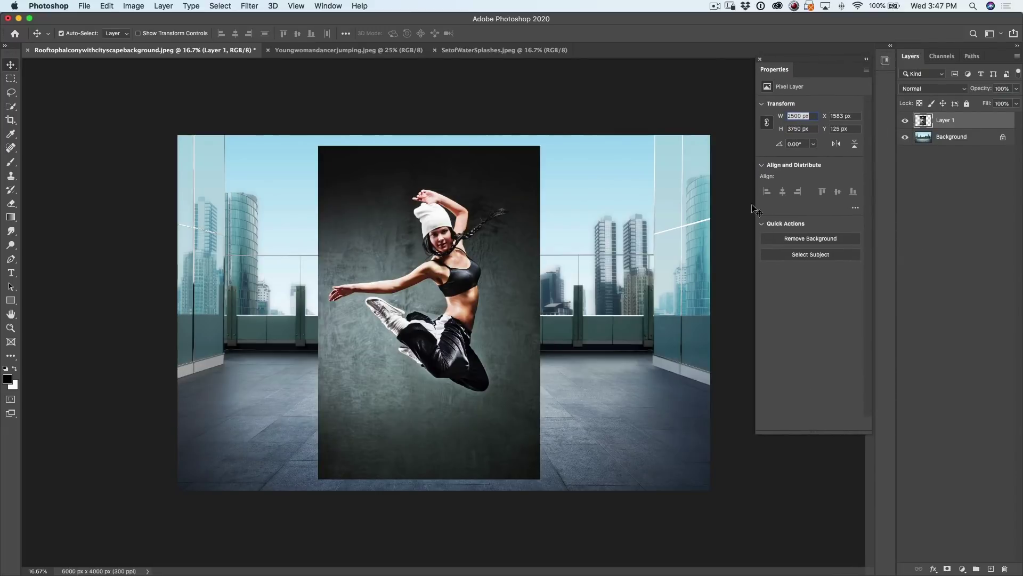
pyautogui.click(810, 239)
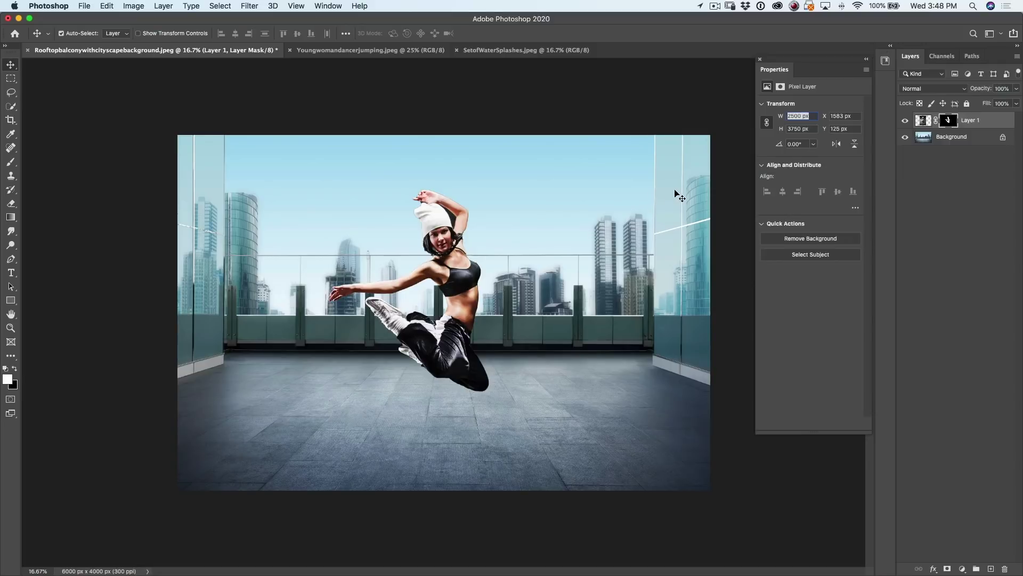
pyautogui.press('super+z')
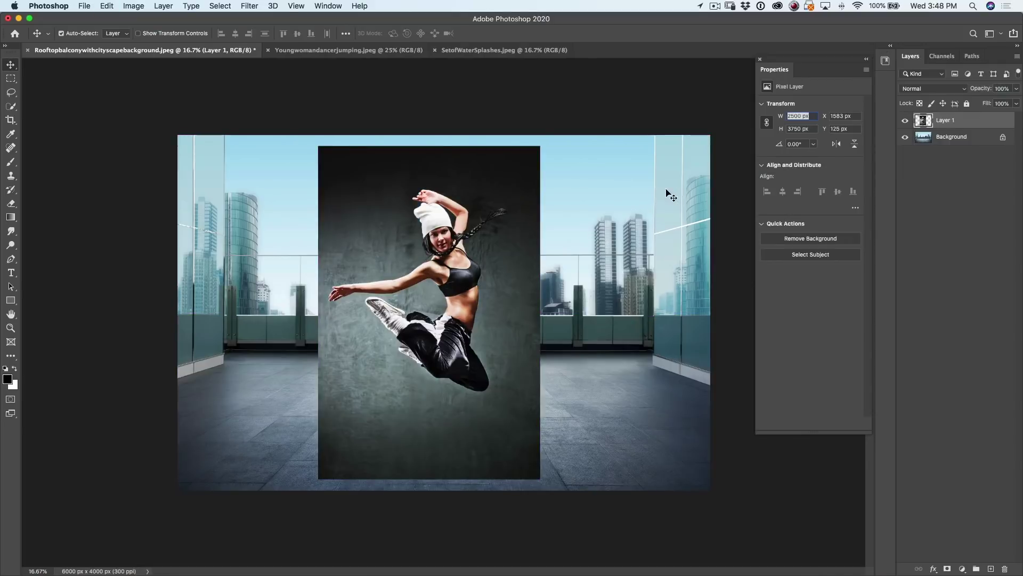
# Step: Select the dancer with Select Subject, add her braid with Lasso-mode Object Selection, and mask Layer 1
pyautogui.click(805, 256)
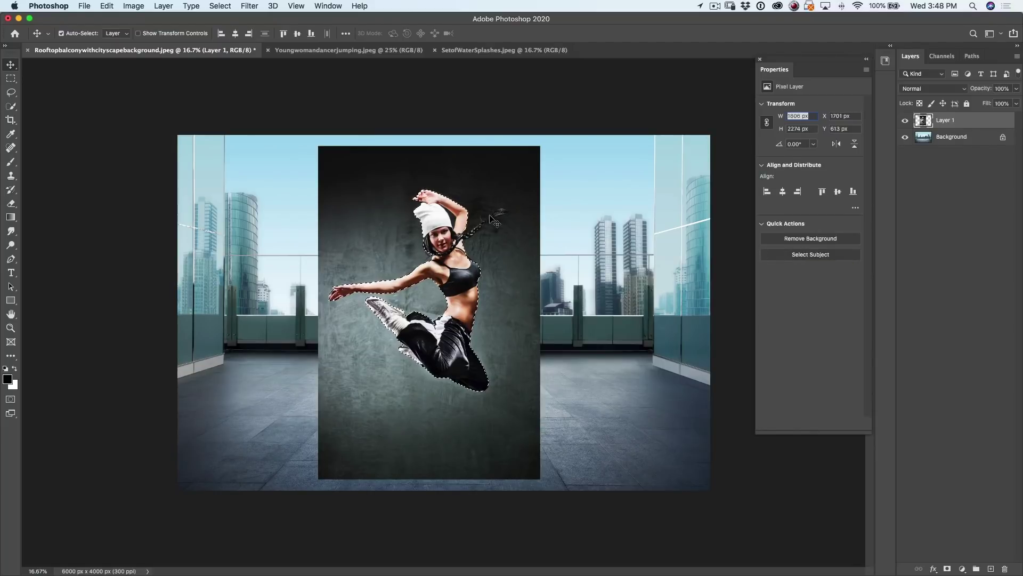
pyautogui.press('w')
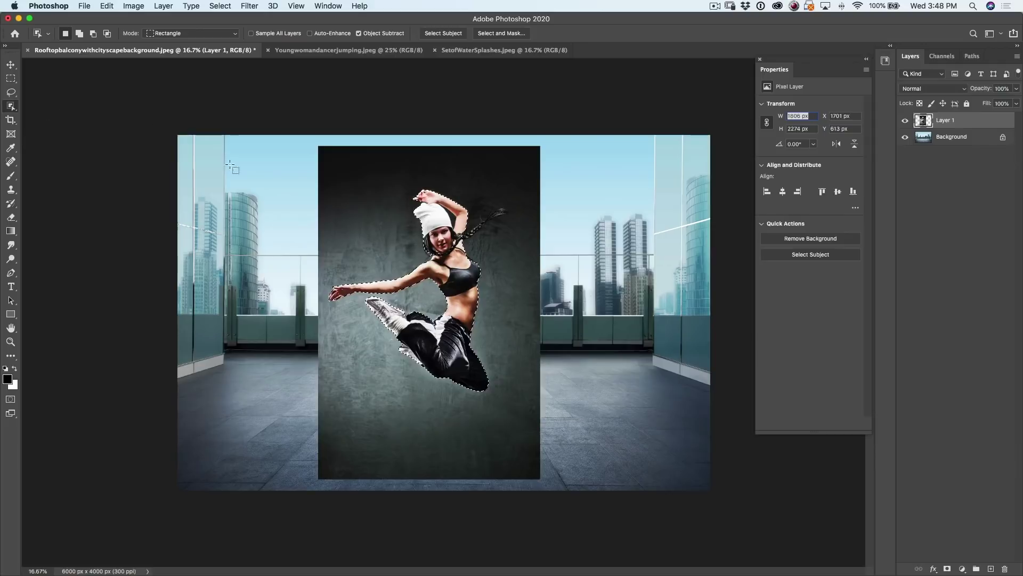
pyautogui.click(207, 36)
pyautogui.click(200, 44)
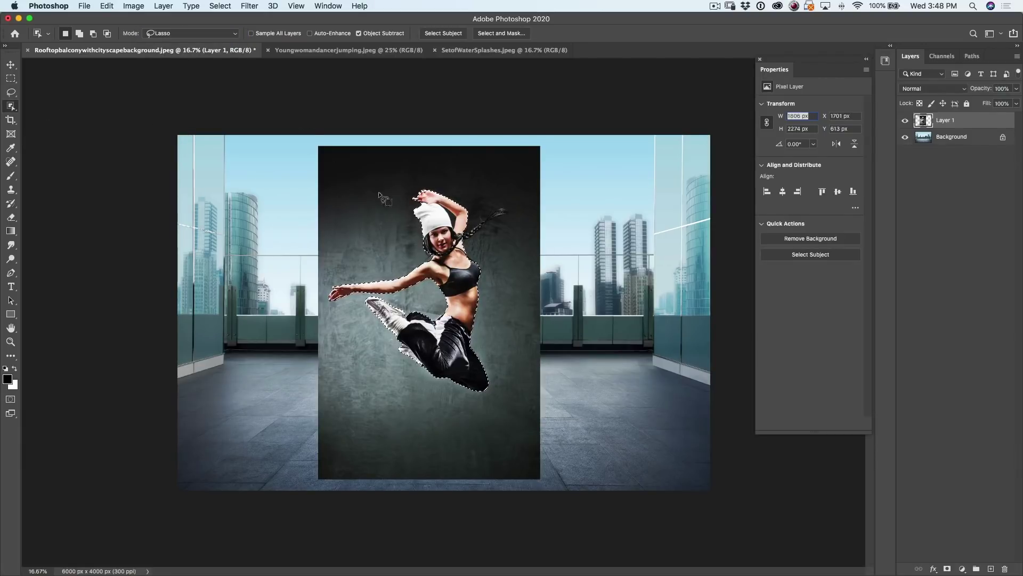
pyautogui.press('shift')
pyautogui.moveTo(471, 238)
pyautogui.mouseDown()
pyautogui.moveTo(482, 217)
pyautogui.moveTo(508, 212)
pyautogui.moveTo(473, 245)
pyautogui.mouseUp()
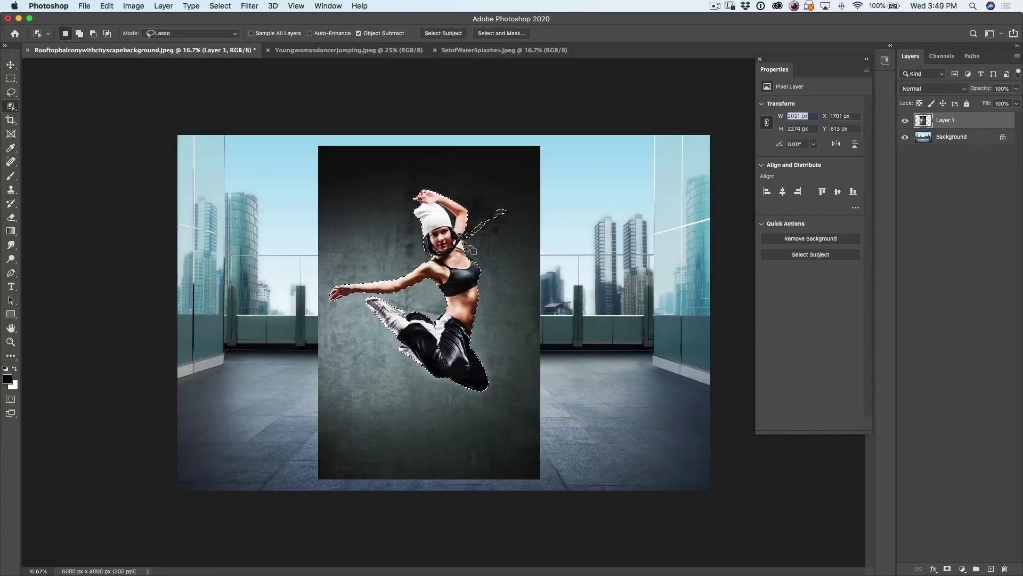
pyautogui.press('shift')
pyautogui.press('alt')
pyautogui.click(948, 569)
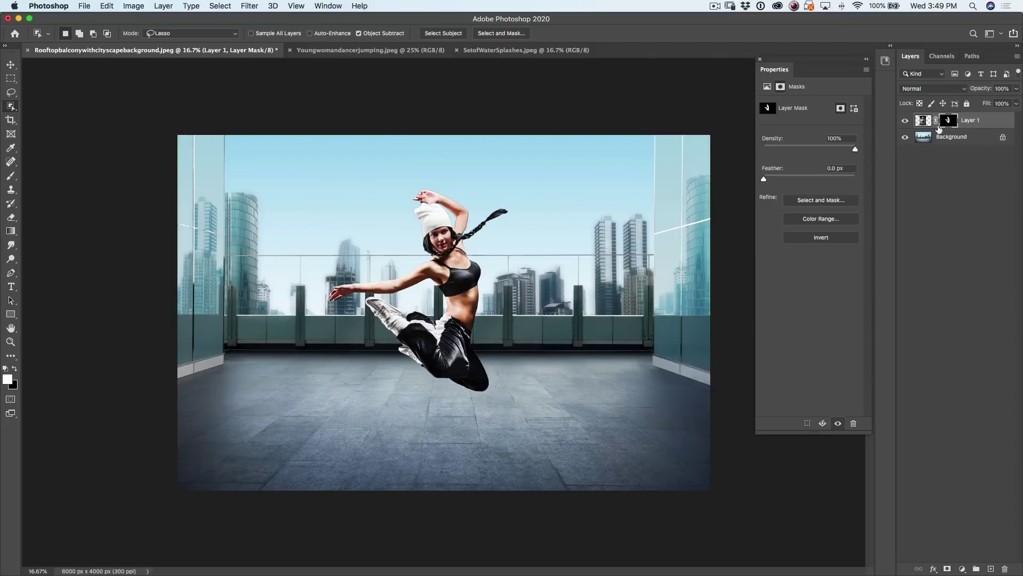
# Step: Soften the dancer's mask with a Gaussian Blur, entering 233 as the value
pyautogui.click(259, 6)
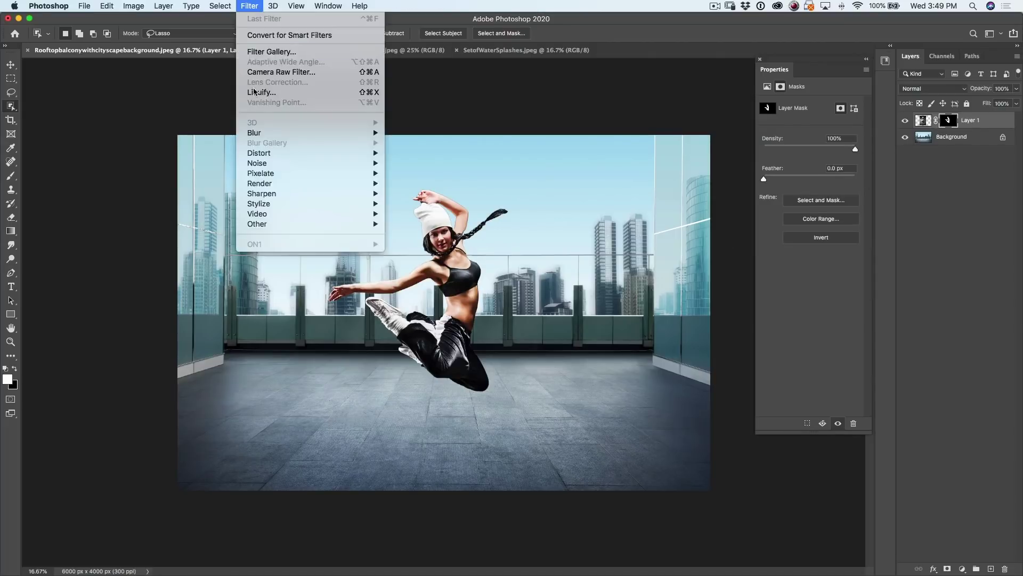
pyautogui.moveTo(267, 132)
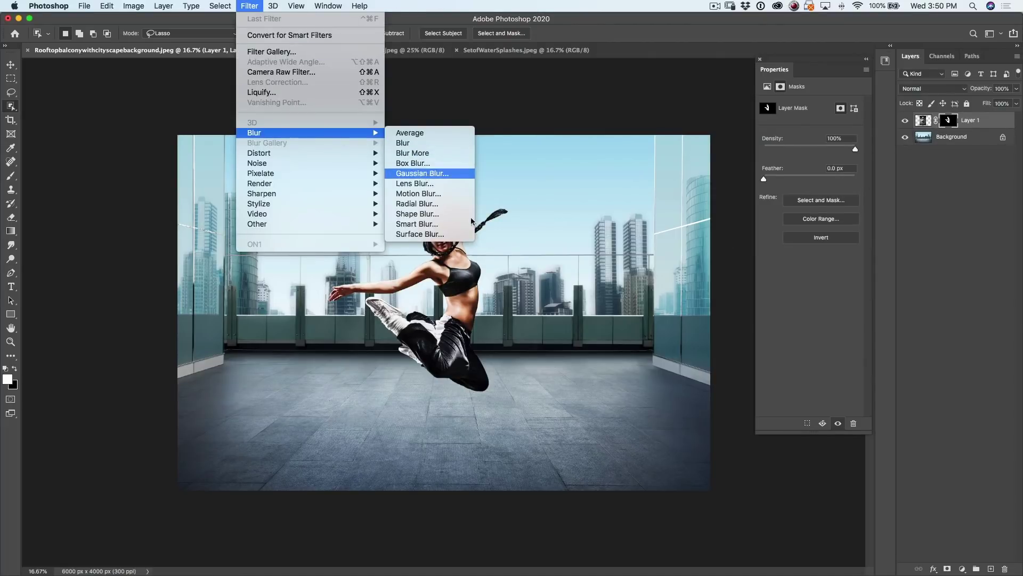
pyautogui.click(422, 173)
pyautogui.moveTo(511, 143); pyautogui.dragTo(653, 144)
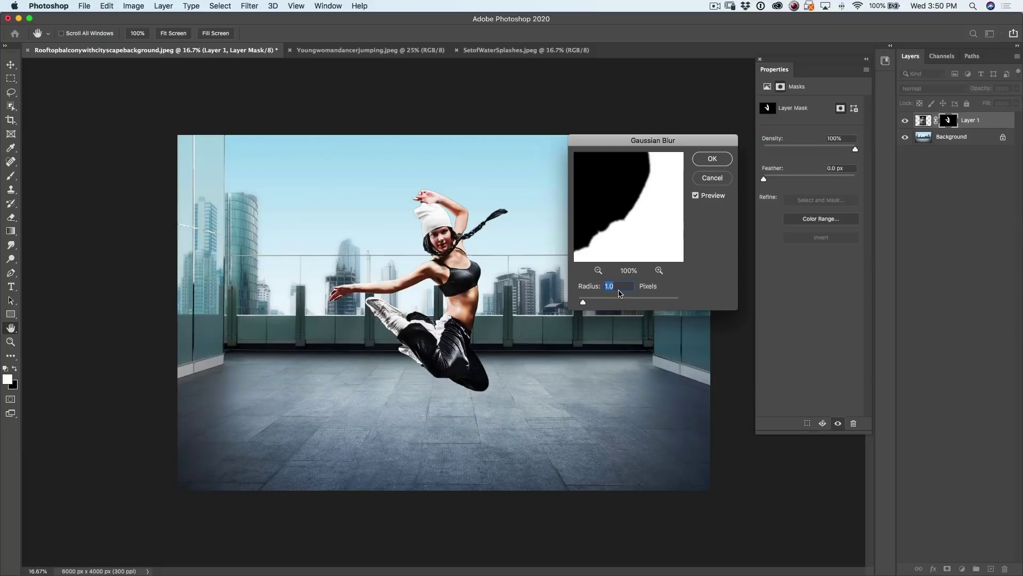
pyautogui.write('23')
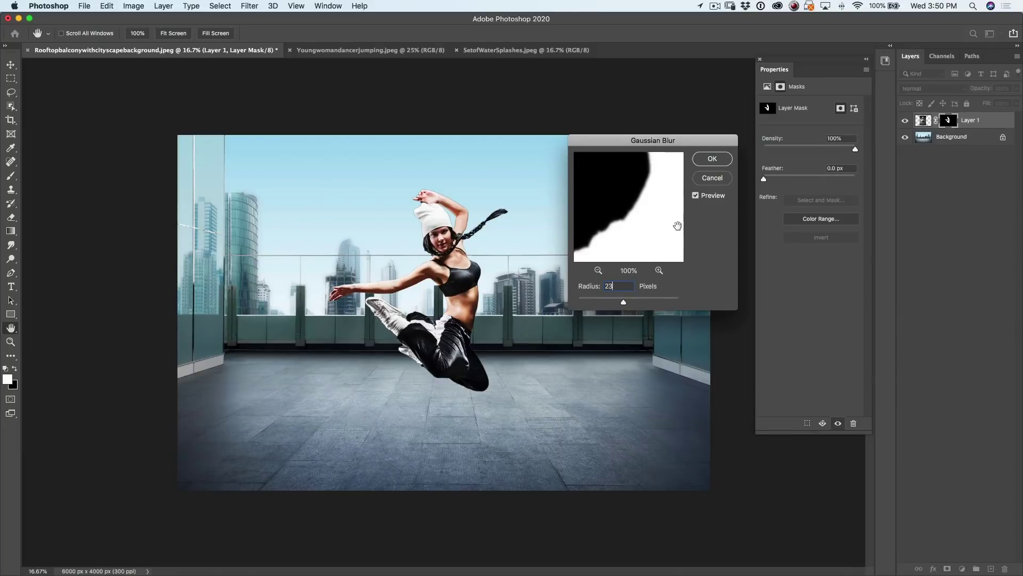
pyautogui.write('3')
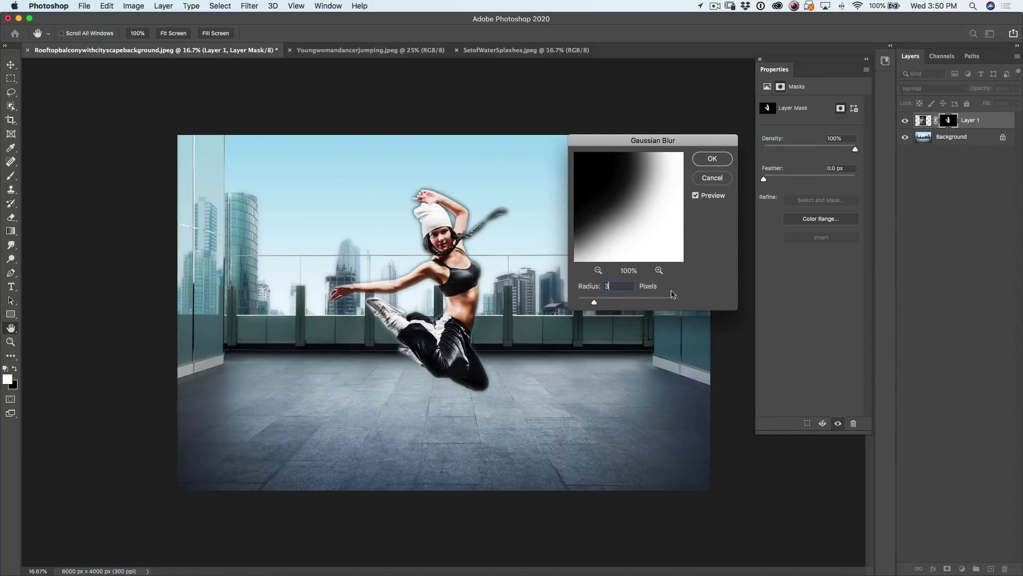
pyautogui.click(712, 158)
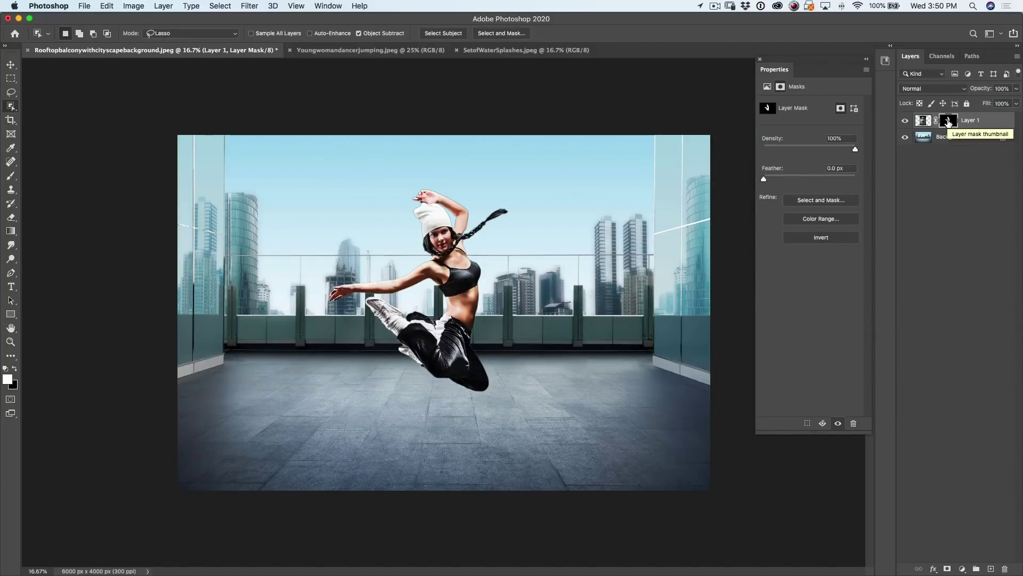
# Step: Tighten the dancer's mask with Levels: black input 85 and midtone 0.46
pyautogui.moveTo(948, 123); pyautogui.dragTo(951, 127)
pyautogui.press('super+l')
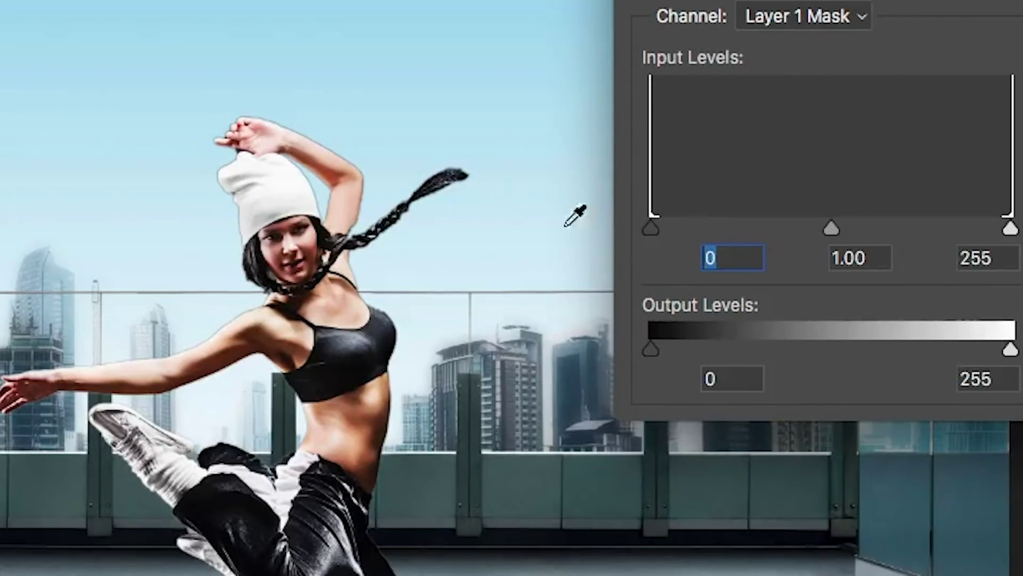
pyautogui.moveTo(653, 225); pyautogui.dragTo(771, 228)
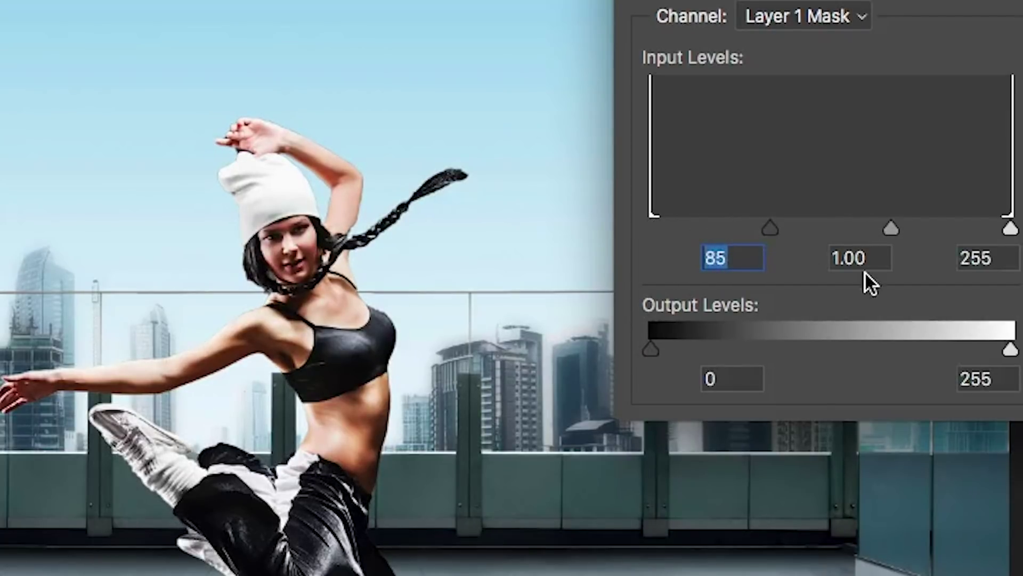
pyautogui.moveTo(892, 232); pyautogui.dragTo(935, 237)
pyautogui.press('Return')
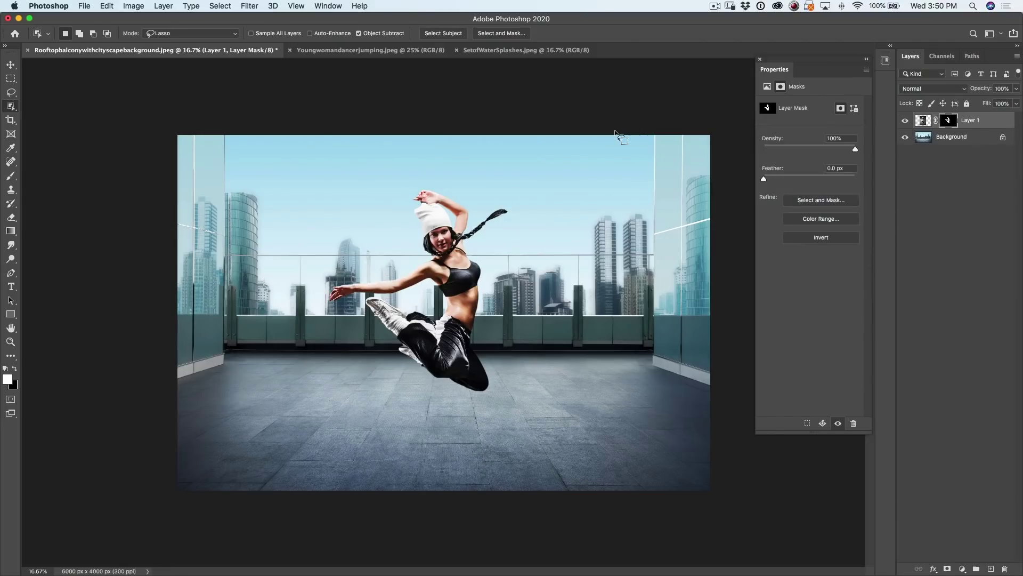
# Step: Marquee the bottom splash in the water splashes image and define it as brush 'Sampled Brush 1'
pyautogui.click(515, 50)
pyautogui.click(12, 79)
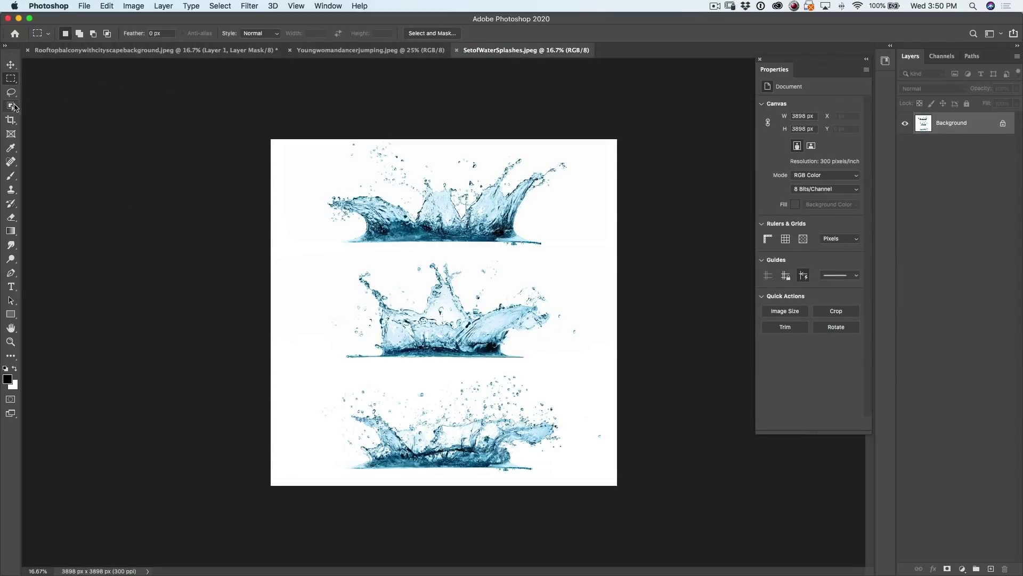
pyautogui.moveTo(314, 259); pyautogui.dragTo(598, 369)
pyautogui.moveTo(313, 372); pyautogui.dragTo(579, 479)
pyautogui.click(109, 4)
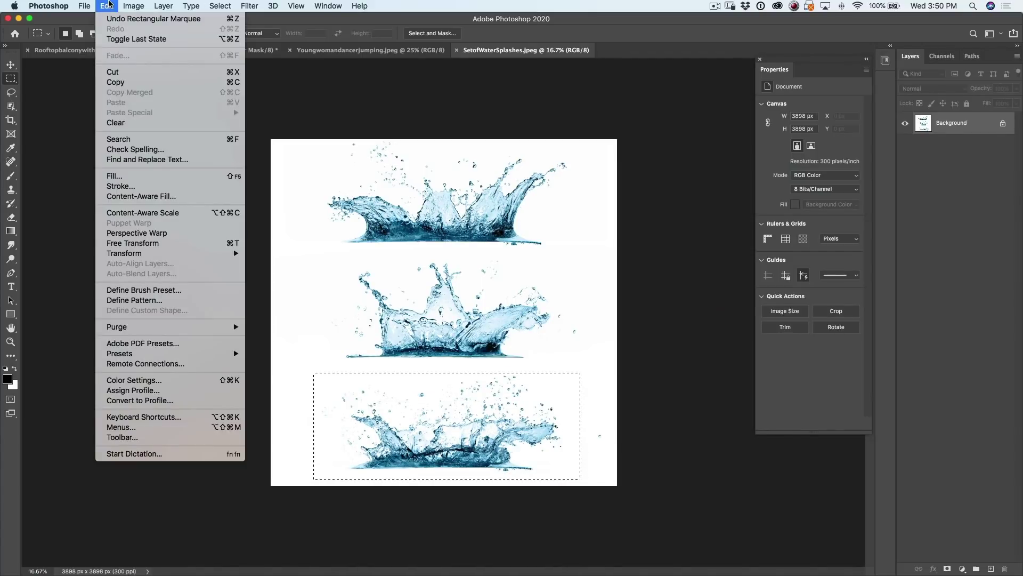
pyautogui.click(137, 291)
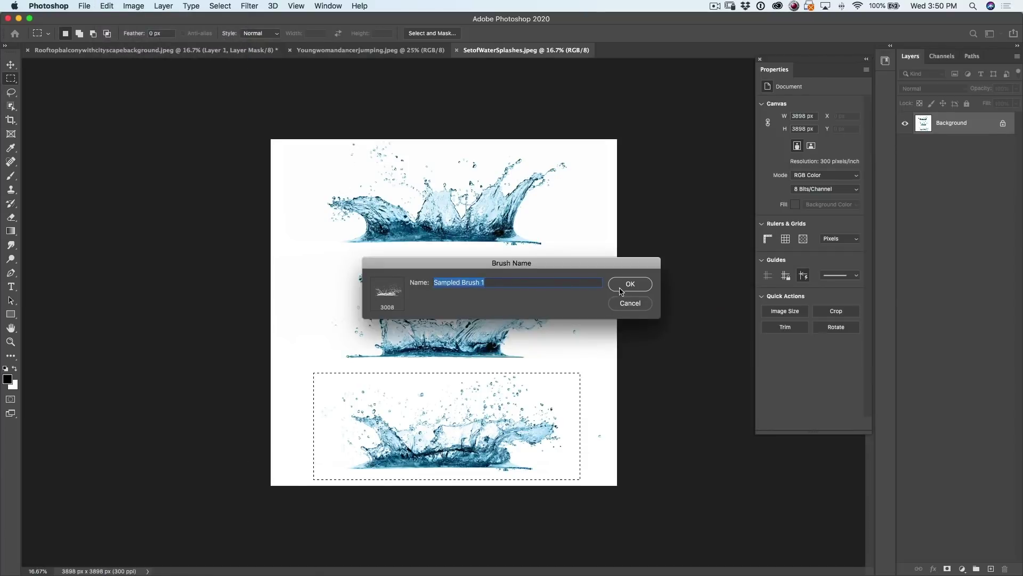
pyautogui.click(619, 292)
pyautogui.press('b')
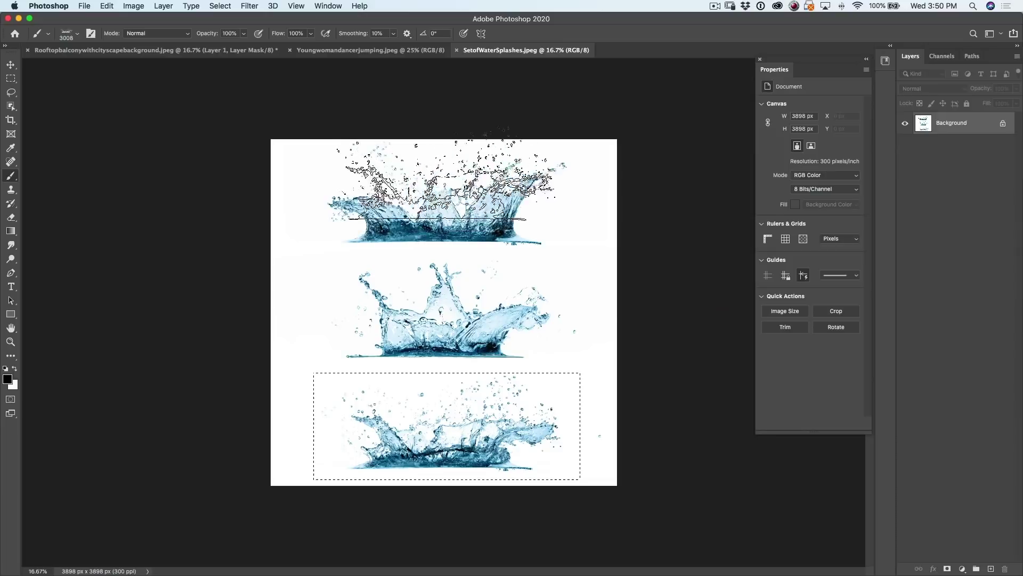
# Step: On a new layer in the rooftop composite, stamp white splashes at sizes 2700 and 2300 beneath the dancer
pyautogui.click(128, 50)
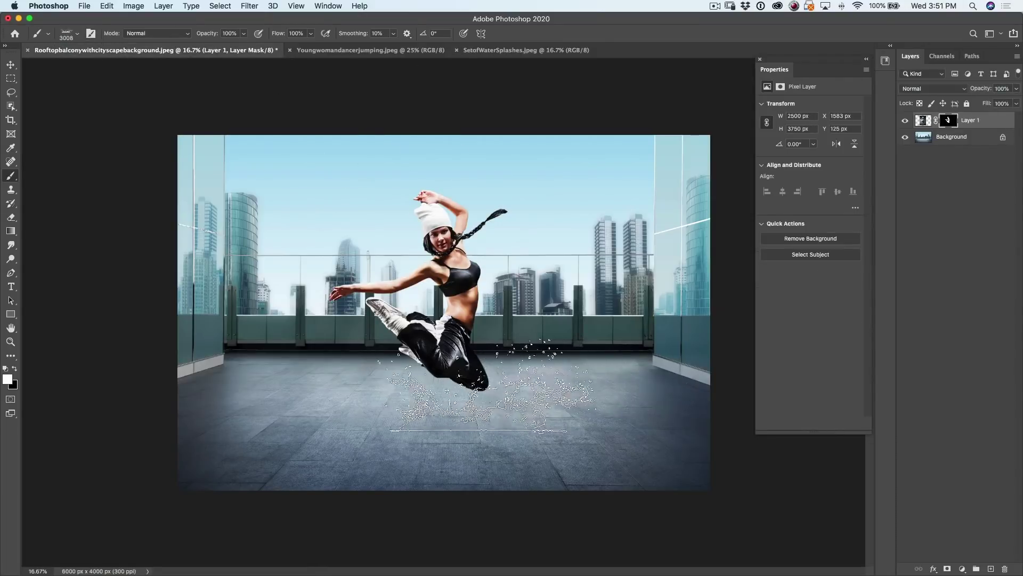
pyautogui.click(992, 568)
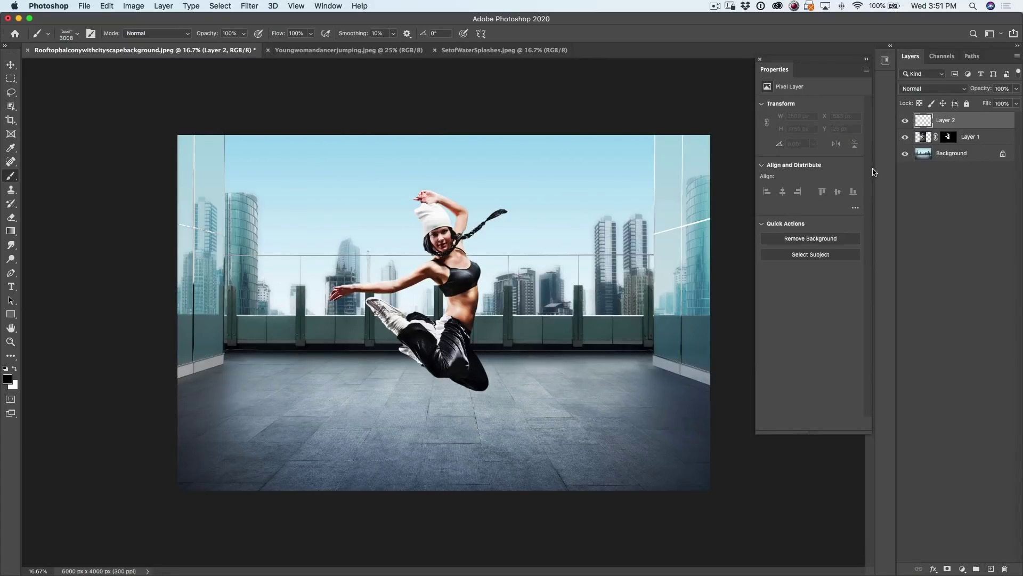
pyautogui.click(15, 365)
pyautogui.click(13, 369)
pyautogui.press('[')
pyautogui.press('[')
pyautogui.press('[')
pyautogui.click(478, 370)
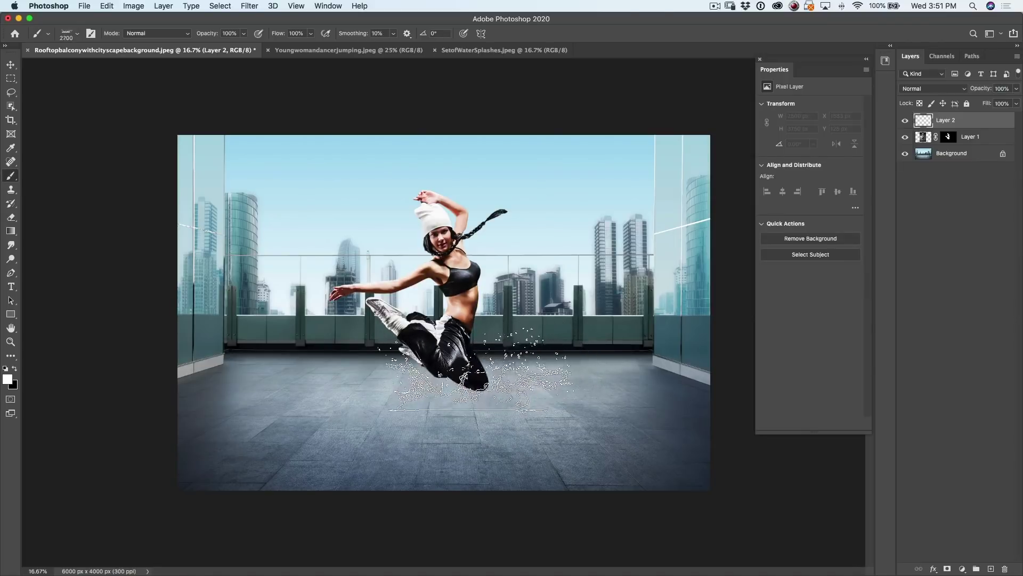
pyautogui.press('[')
pyautogui.press('[')
pyautogui.press('[')
pyautogui.press('[')
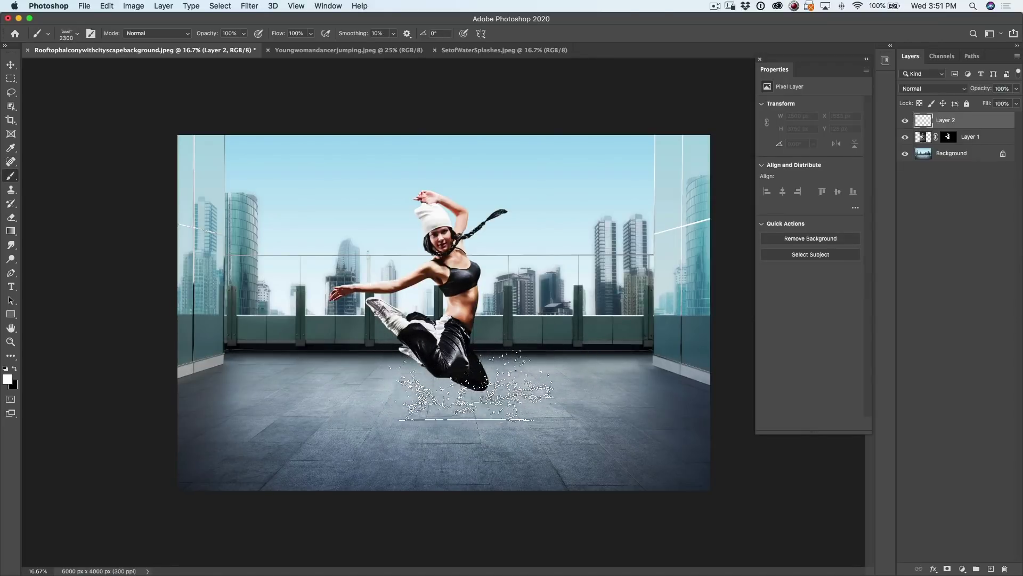
pyautogui.click(463, 399)
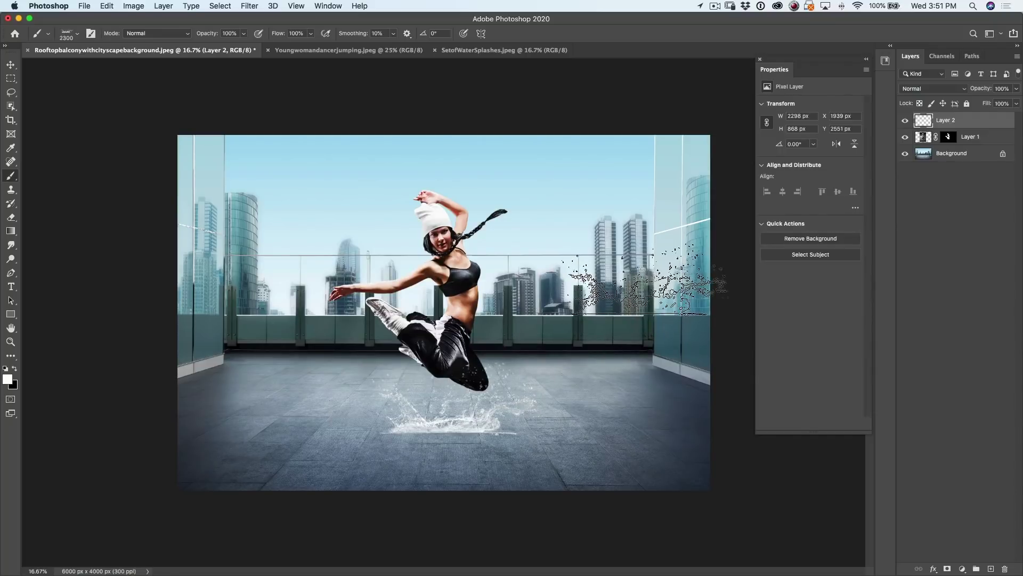
# Step: Move Layer 1 and Layer 2 together to the right, then reselect Layer 2 alone
pyautogui.press('v')
pyautogui.click(959, 137)
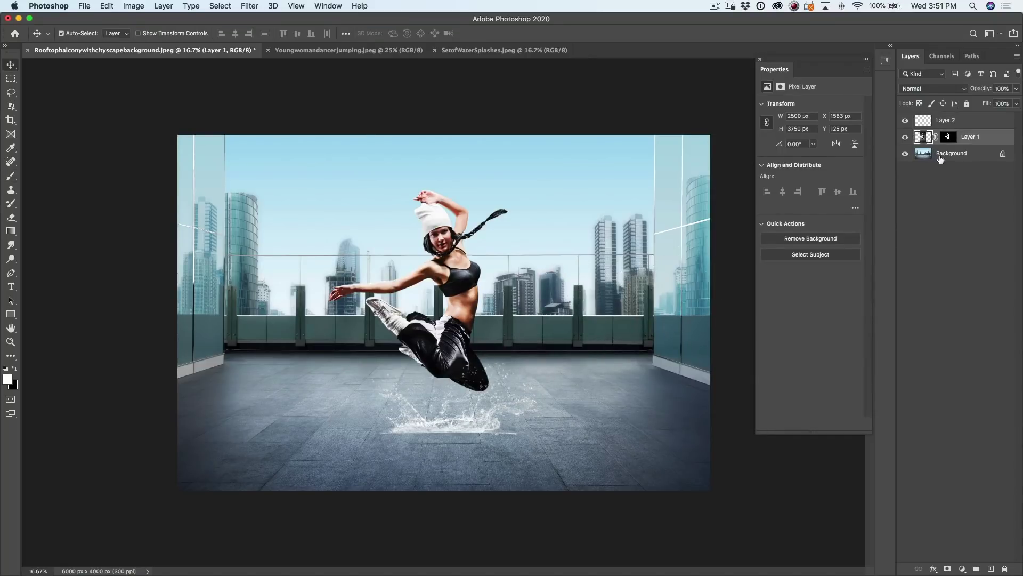
pyautogui.keyDown('shift'); pyautogui.click(930, 122); pyautogui.keyUp('shift')
pyautogui.moveTo(467, 296); pyautogui.dragTo(578, 280)
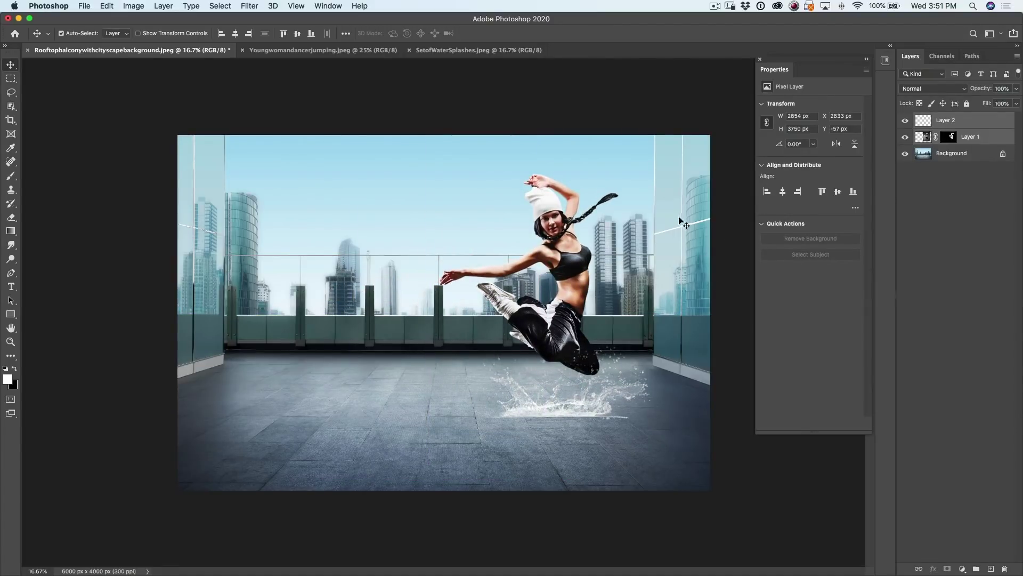
pyautogui.click(949, 123)
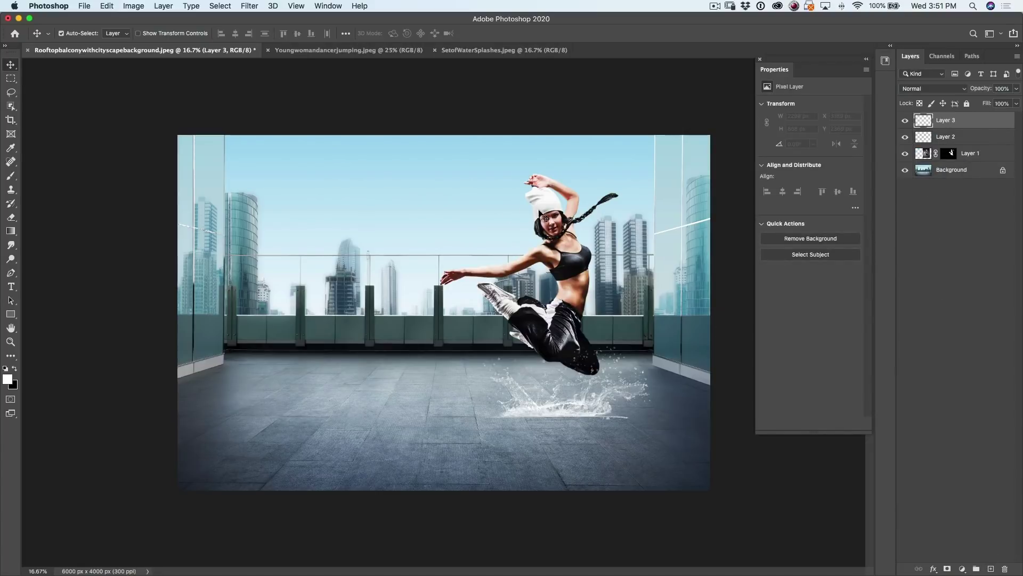
# Step: Rotate the splash brush to 90° and test a stamp on the right glass, then undo it
pyautogui.click(11, 176)
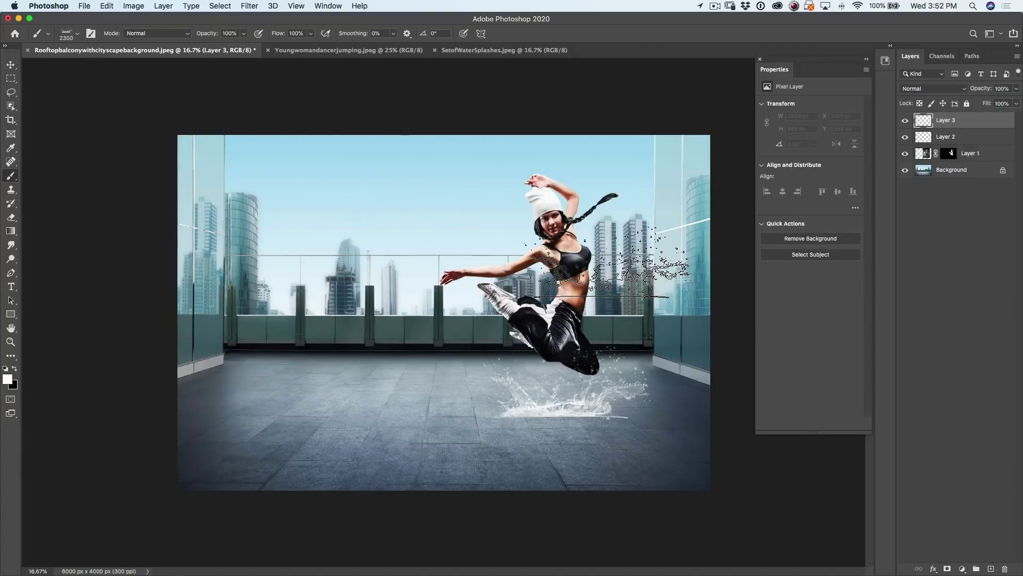
pyautogui.press('Left')
pyautogui.press('Left')
pyautogui.press('Left')
pyautogui.press('Left')
pyautogui.press('Left')
pyautogui.press('Left')
pyautogui.press('Left')
pyautogui.press('Left')
pyautogui.press('Left')
pyautogui.press('Left')
pyautogui.press('Left')
pyautogui.press('Left')
pyautogui.press('Left')
pyautogui.press('Left')
pyautogui.press('Left')
pyautogui.press('Left')
pyautogui.press('Left')
pyautogui.press('Left')
pyautogui.press('Left')
pyautogui.press('Left')
pyautogui.press('Left')
pyautogui.press('Left')
pyautogui.press('Left')
pyautogui.press('Left')
pyautogui.press('Left')
pyautogui.press('Left')
pyautogui.press('Left')
pyautogui.press('Left')
pyautogui.press('Left')
pyautogui.press('Left')
pyautogui.press('Left')
pyautogui.press('Left')
pyautogui.press('Left')
pyautogui.press('Left')
pyautogui.press('Left')
pyautogui.press('Left')
pyautogui.press('Left')
pyautogui.press('Left')
pyautogui.press('Left')
pyautogui.press('Left')
pyautogui.press('Left')
pyautogui.press('Left')
pyautogui.press('Left')
pyautogui.press('Left')
pyautogui.press('Left')
pyautogui.press('Left')
pyautogui.press('Left')
pyautogui.press('Left')
pyautogui.press('Left')
pyautogui.press('Left')
pyautogui.press('Left')
pyautogui.press('Left')
pyautogui.press('Left')
pyautogui.press('Left')
pyautogui.press('Right')
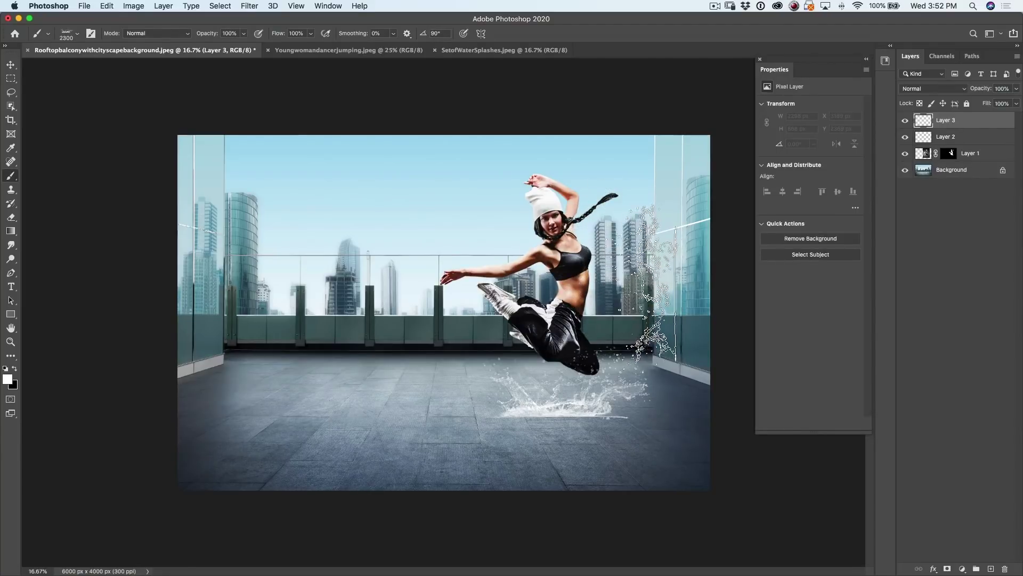
pyautogui.click(639, 286)
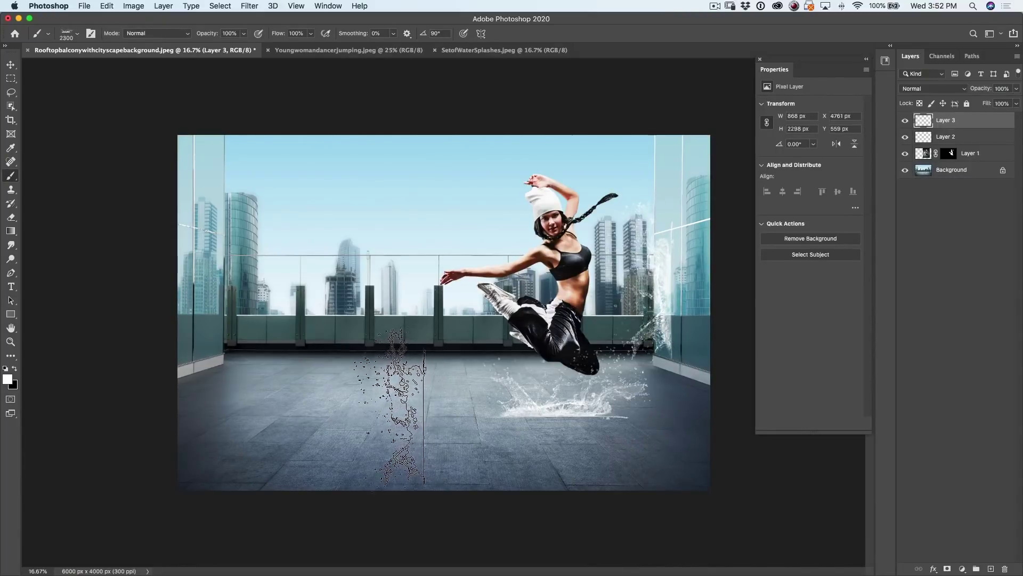
pyautogui.press('super+z')
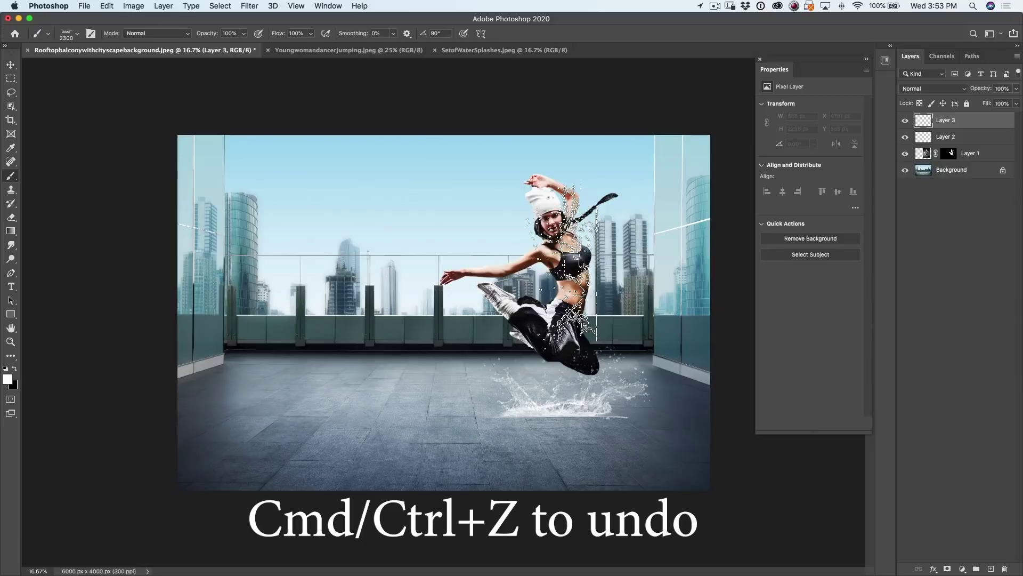
# Step: Enlarge the splash brush to 2700, stamp it over the dancer's body, and rotate it to -91°
pyautogui.press(']')
pyautogui.press(']')
pyautogui.press(']')
pyautogui.press(']')
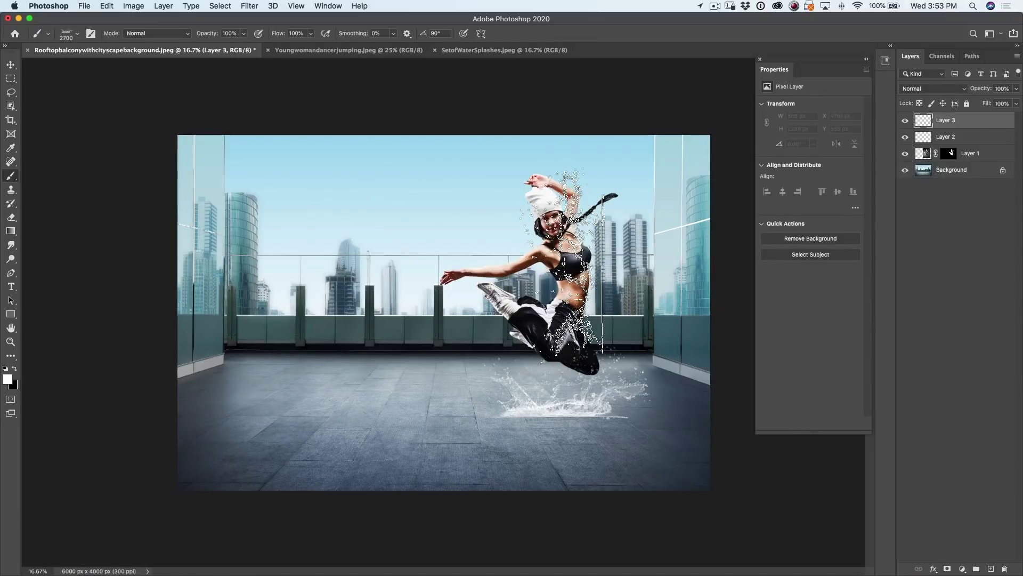
pyautogui.click(525, 265)
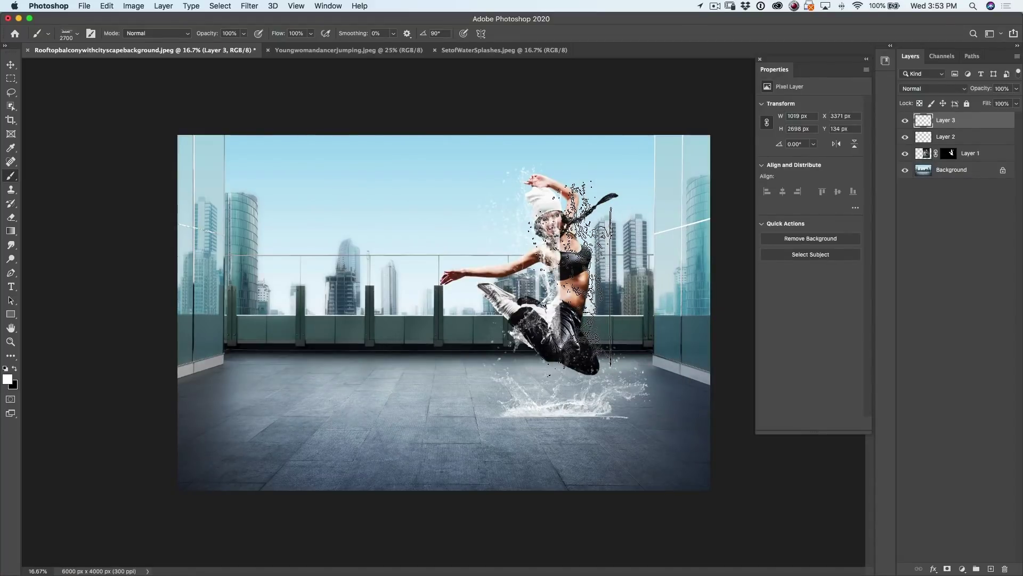
pyautogui.press('Right')
pyautogui.press('Right')
pyautogui.press('Right')
pyautogui.press('Right')
pyautogui.press('Right')
pyautogui.press('Right')
pyautogui.press('Right')
pyautogui.press('Right')
pyautogui.press('Right')
pyautogui.press('Right')
pyautogui.press('Right')
pyautogui.press('Right')
pyautogui.press('Right')
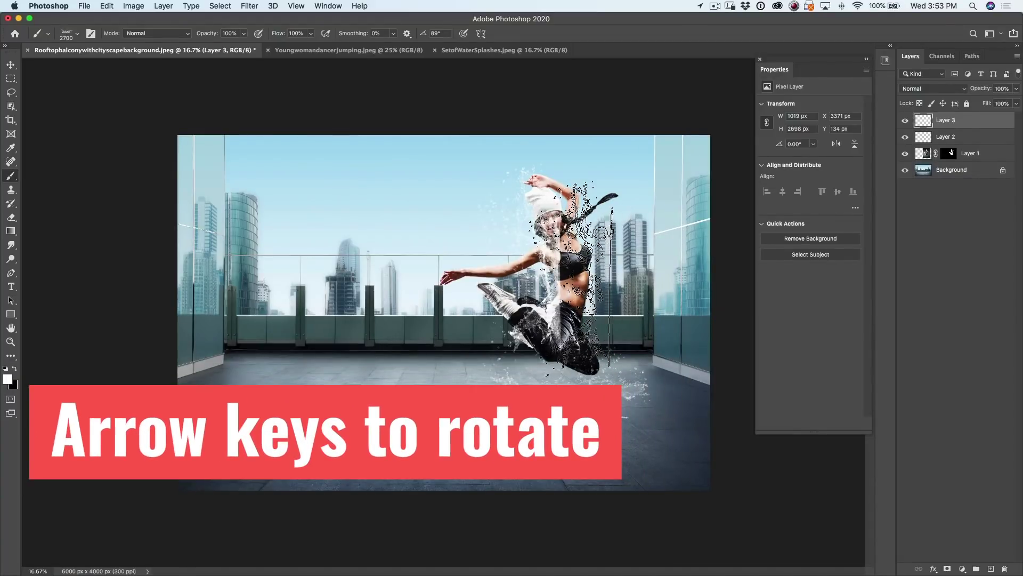
pyautogui.press('Right')
pyautogui.press('Right')
pyautogui.press('Right')
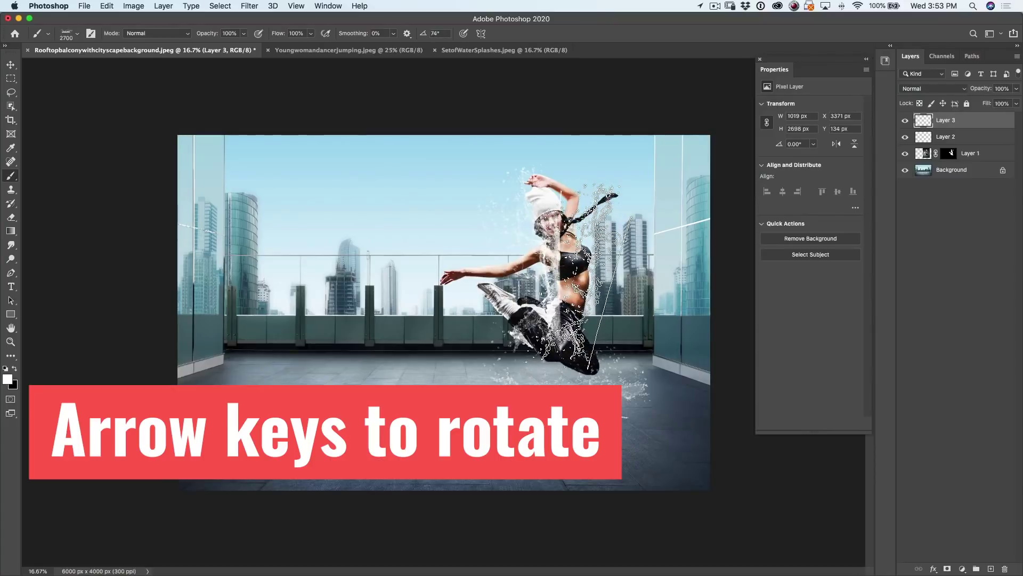
pyautogui.hotkey('shift', 'Right')
pyautogui.hotkey('shift', 'Right')
pyautogui.hotkey('shift', 'Right')
pyautogui.hotkey('shift', 'Right')
pyautogui.hotkey('shift', 'Right')
pyautogui.hotkey('shift', 'Right')
pyautogui.hotkey('shift', 'Right')
pyautogui.hotkey('shift', 'Right')
pyautogui.hotkey('shift', 'Right')
pyautogui.hotkey('shift', 'Right')
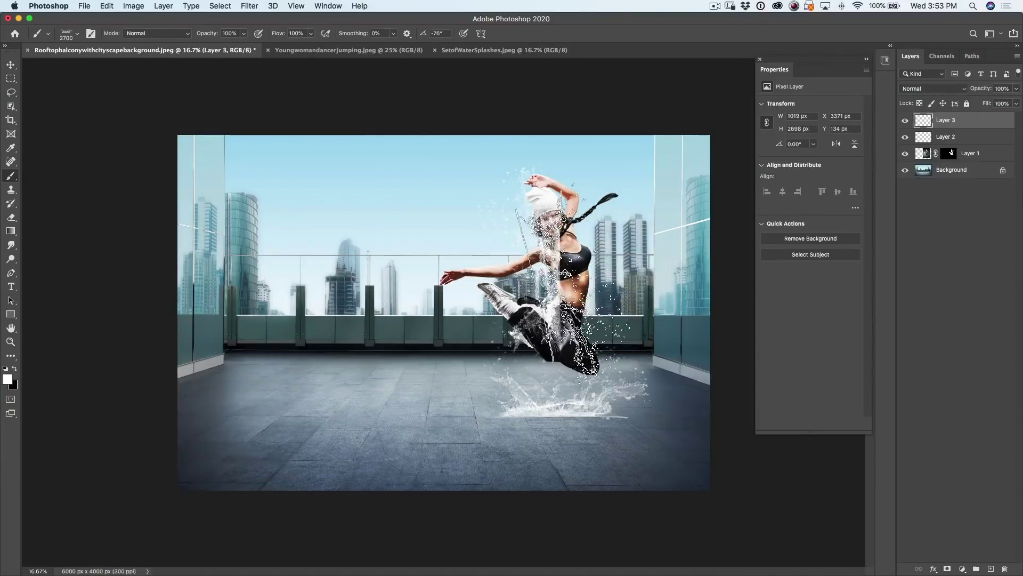
pyautogui.hotkey('shift', 'Right')
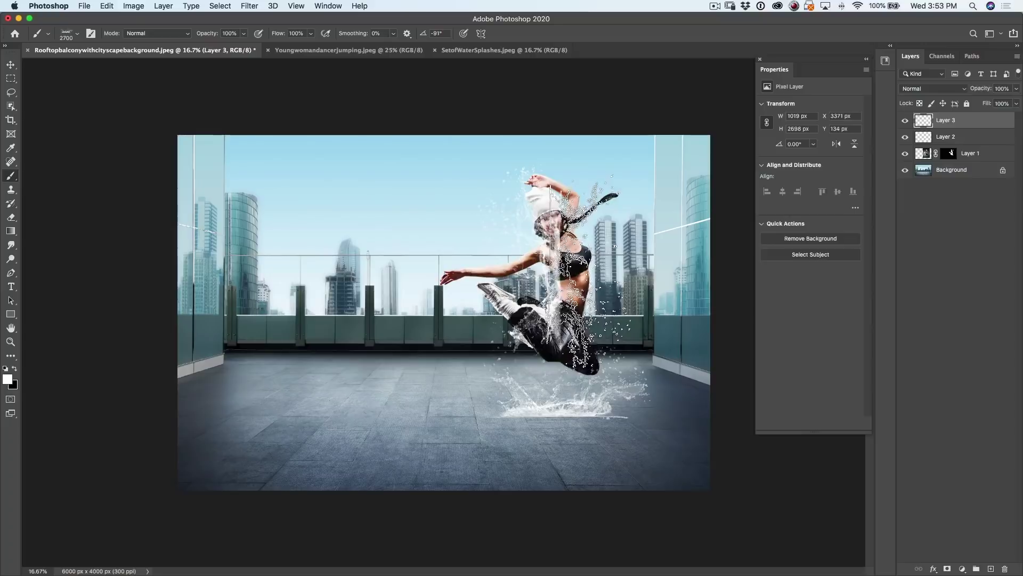
# Step: Stamp another splash across the dancer and move Layer 3 beneath the dancer layer
pyautogui.click(580, 274)
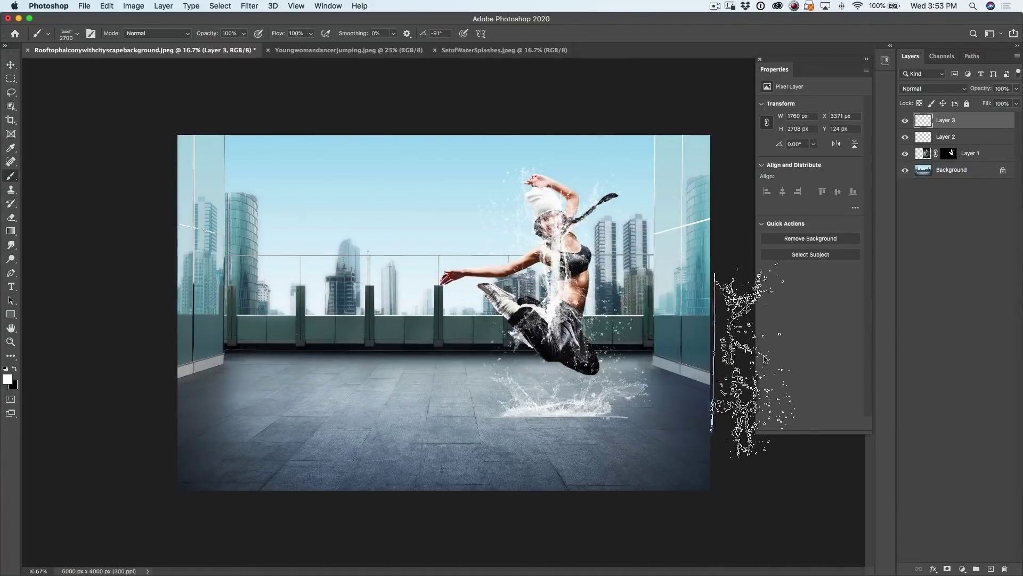
pyautogui.click(954, 138)
pyautogui.click(958, 122)
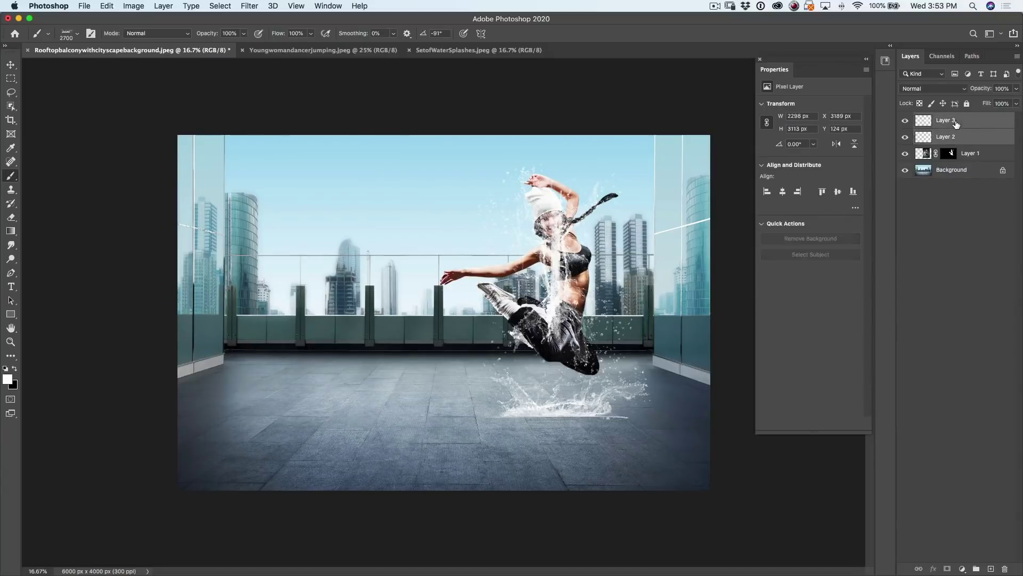
pyautogui.moveTo(962, 119); pyautogui.dragTo(947, 163)
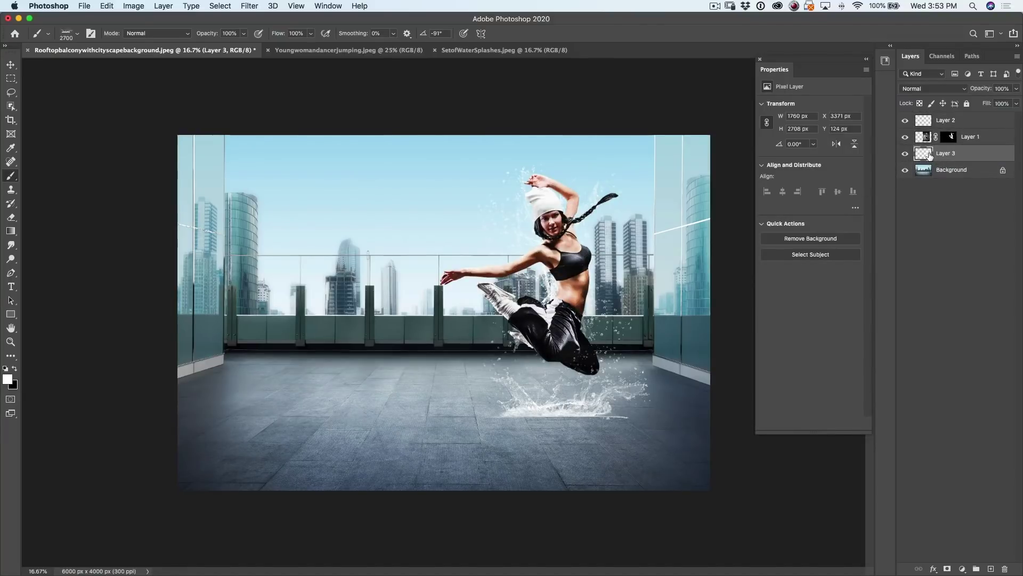
# Step: Duplicate Layer 3 and merge it with its copy into a single Layer 3 copy
pyautogui.press('super+j')
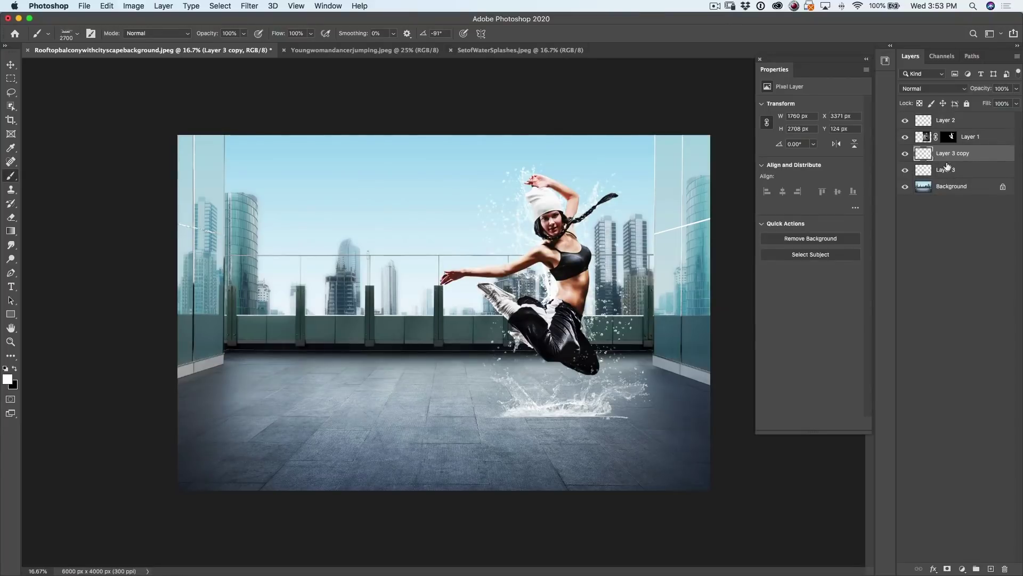
pyautogui.keyDown('shift'); pyautogui.click(951, 169); pyautogui.keyUp('shift')
pyautogui.press('super+e')
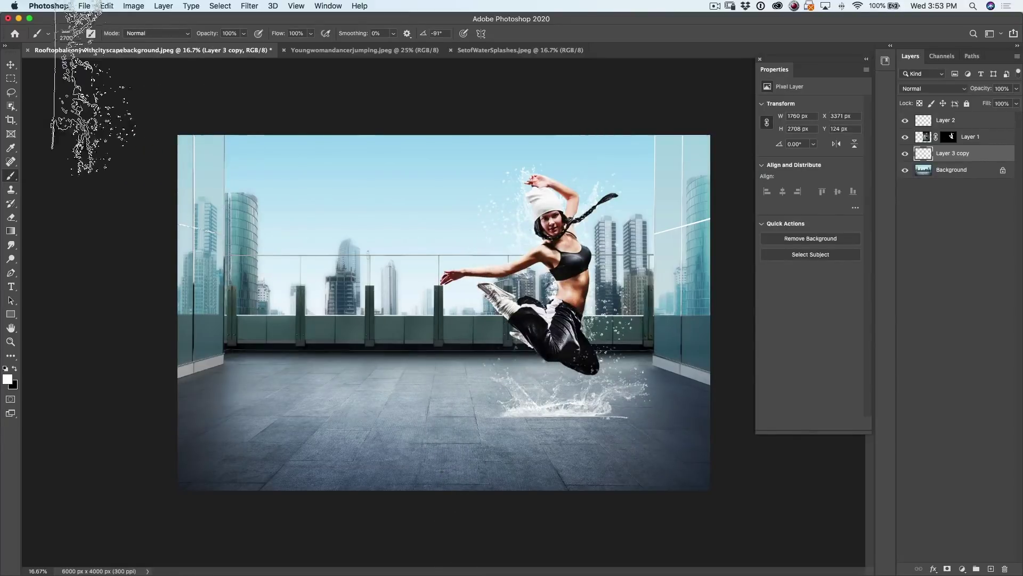
pyautogui.click(927, 171)
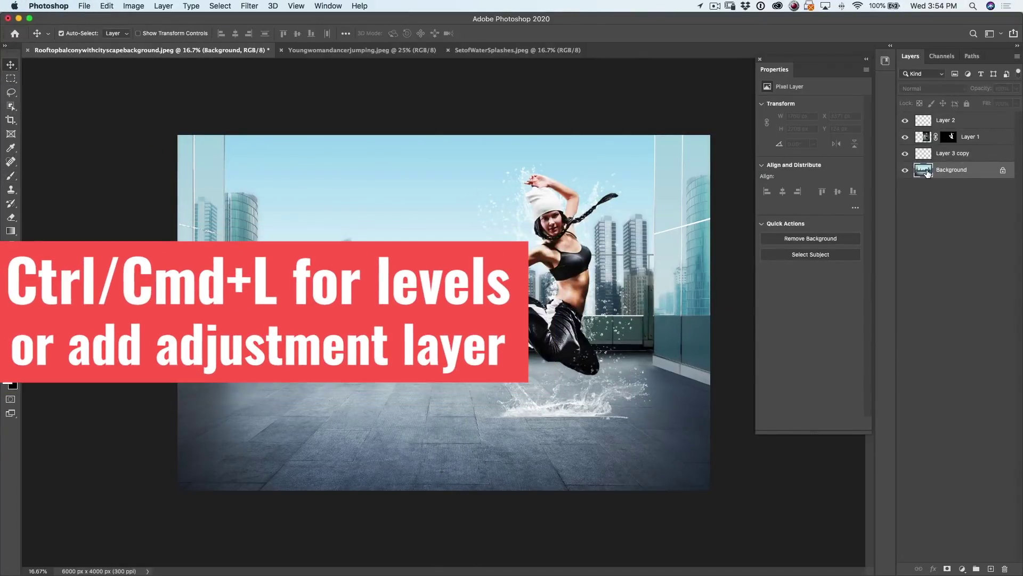
# Step: Apply Levels to the Background layer with black input 44 and midtone 0.53
pyautogui.press('super+l')
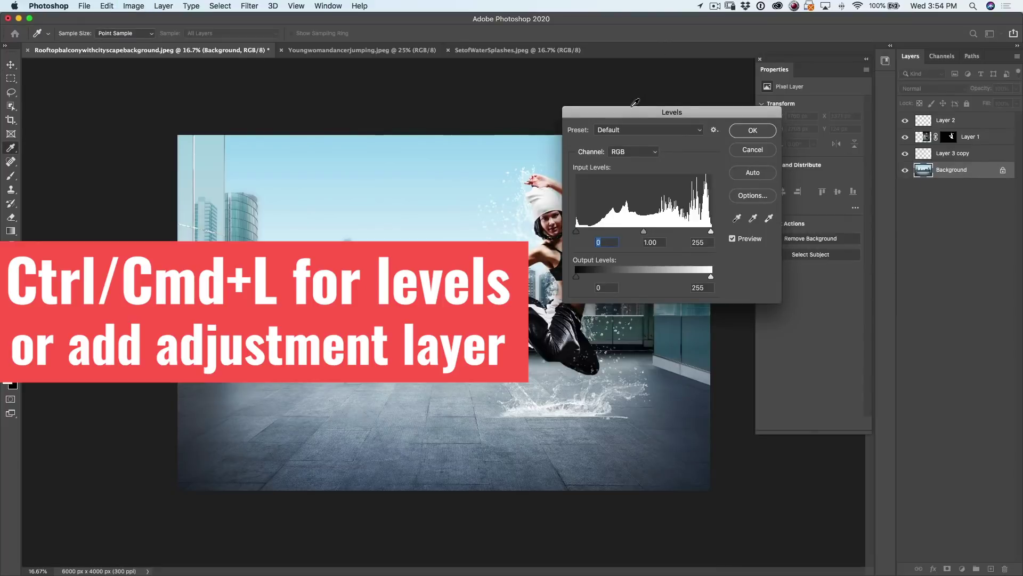
pyautogui.moveTo(636, 110); pyautogui.dragTo(777, 100)
pyautogui.moveTo(719, 221); pyautogui.dragTo(743, 223)
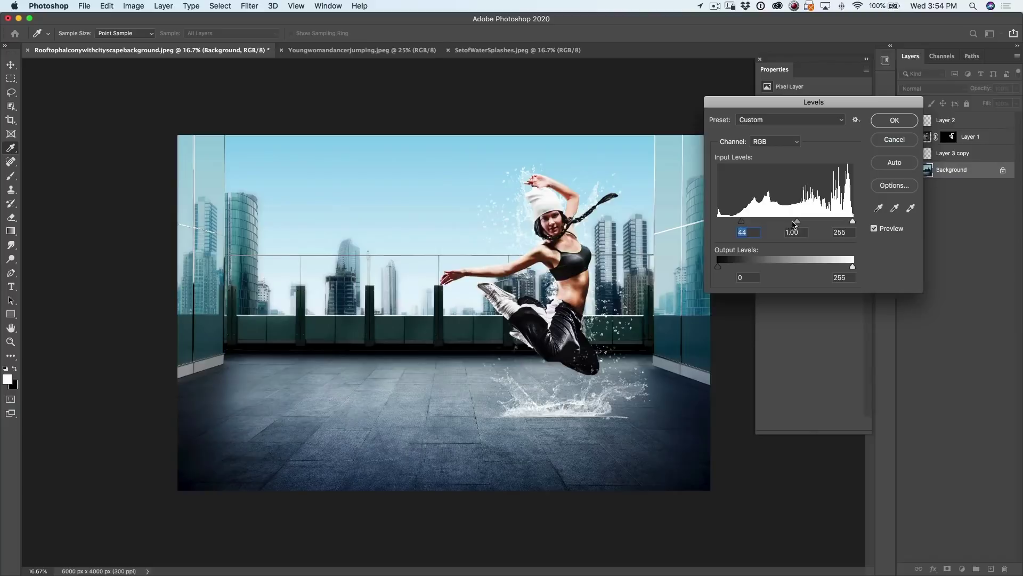
pyautogui.moveTo(808, 227); pyautogui.dragTo(819, 230)
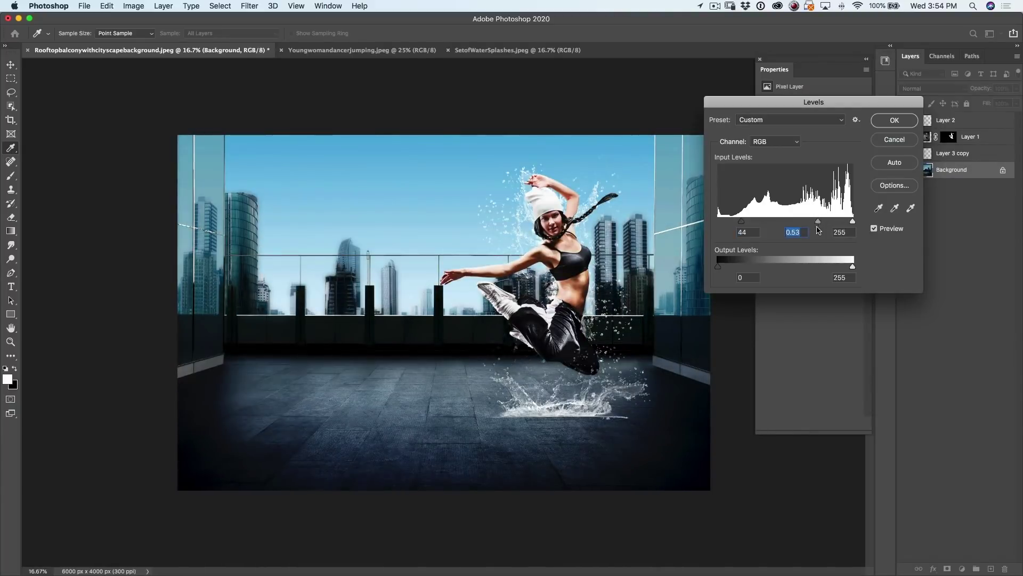
pyautogui.click(889, 120)
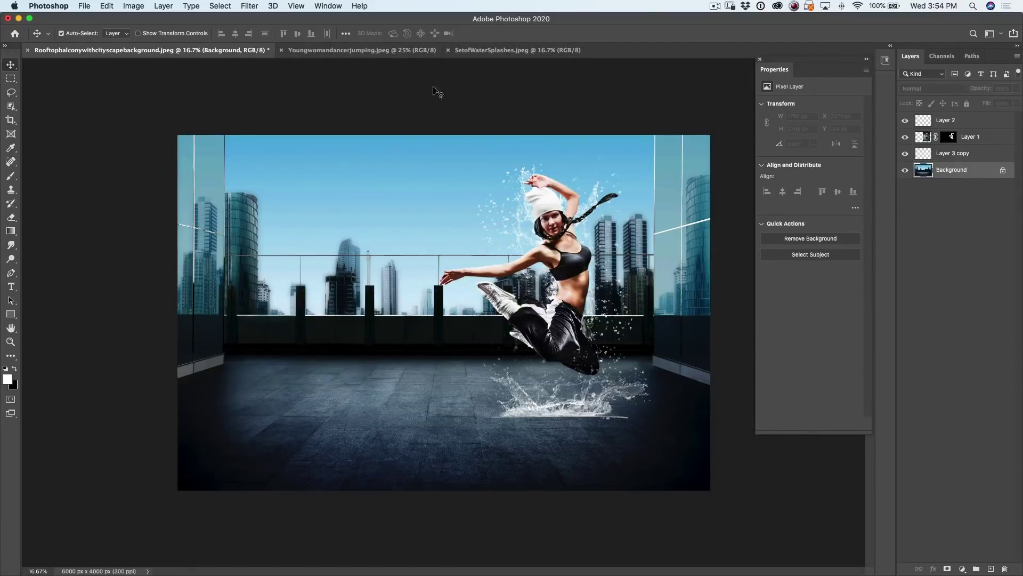
# Step: Close the water splashes and dancer documents, keeping only the rooftop composite open
pyautogui.click(511, 50)
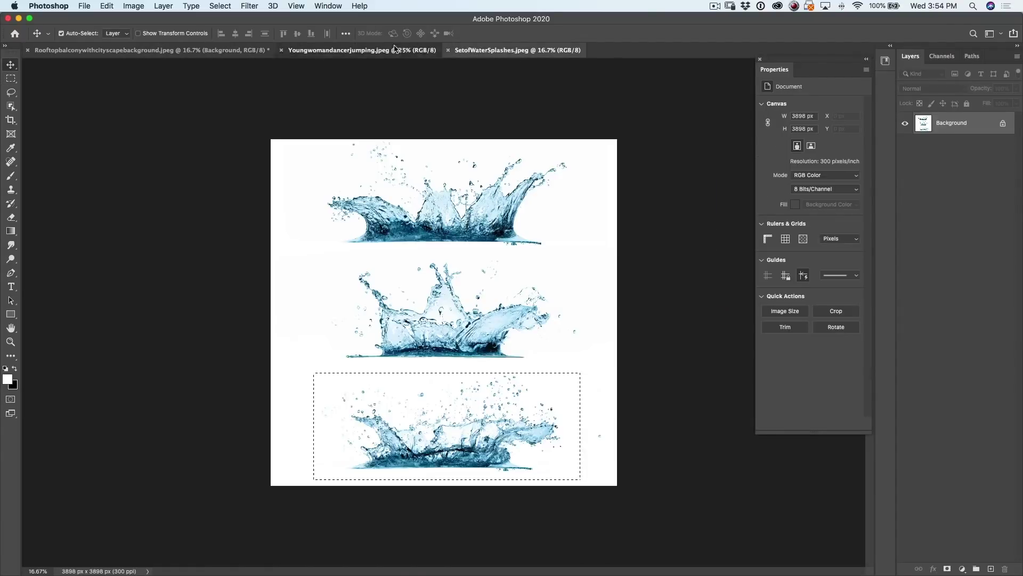
pyautogui.click(363, 50)
pyautogui.click(164, 50)
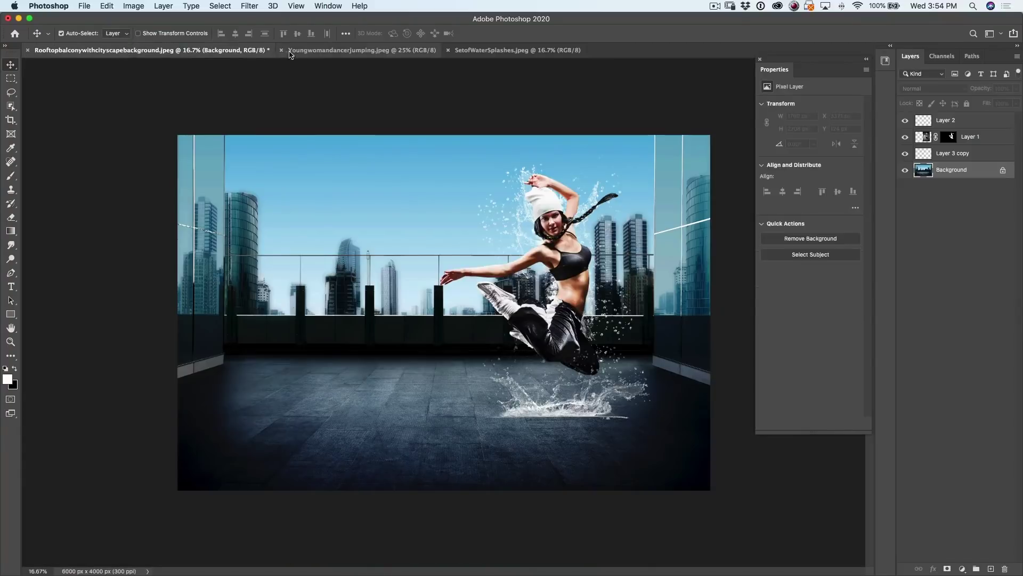
pyautogui.rightClick(229, 51)
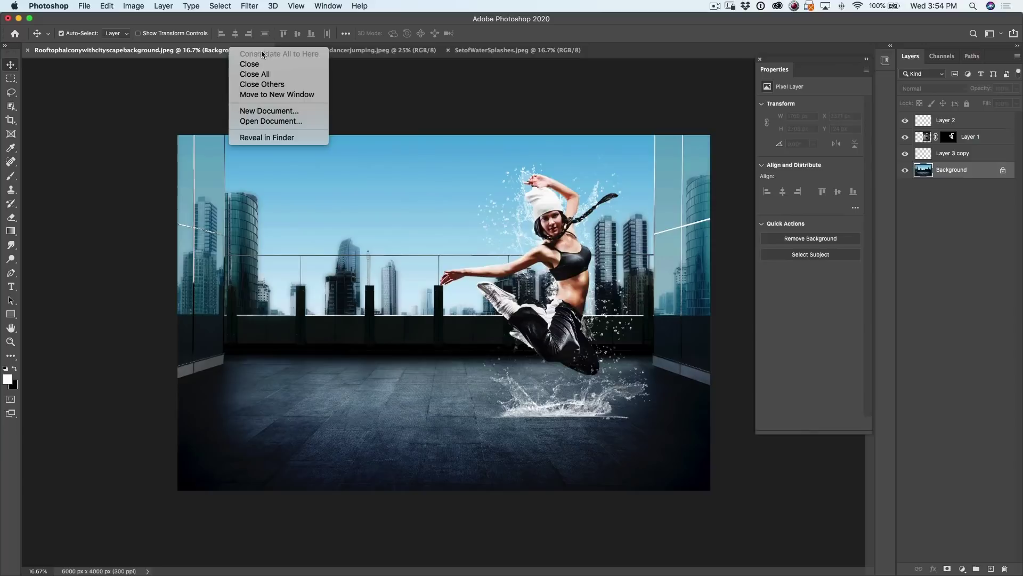
pyautogui.click(282, 85)
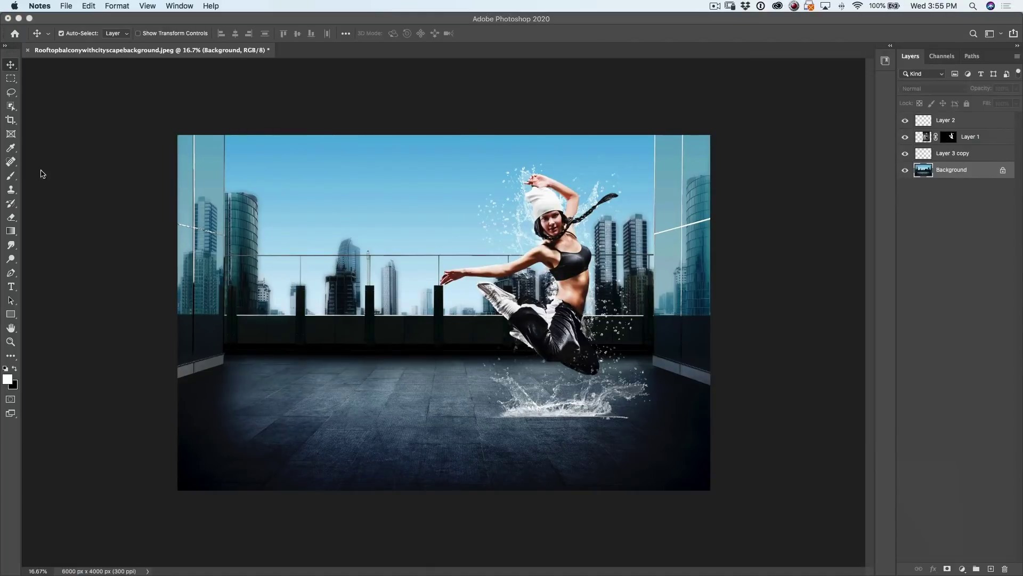
# Step: Select Layer 2 through Layer 3 copy and bring up the commands for these layers
pyautogui.click(976, 122)
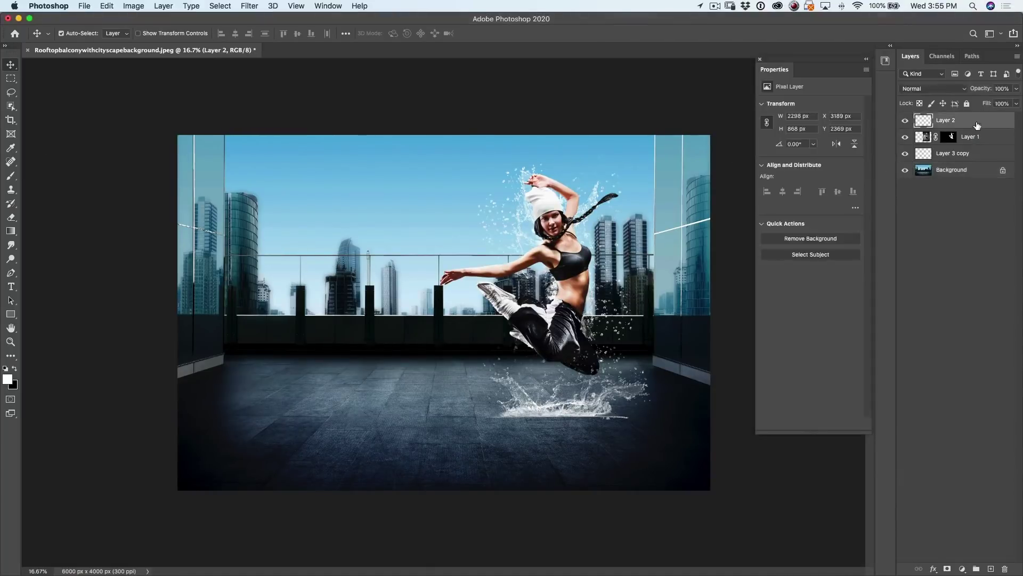
pyautogui.keyDown('shift'); pyautogui.click(971, 155); pyautogui.keyUp('shift')
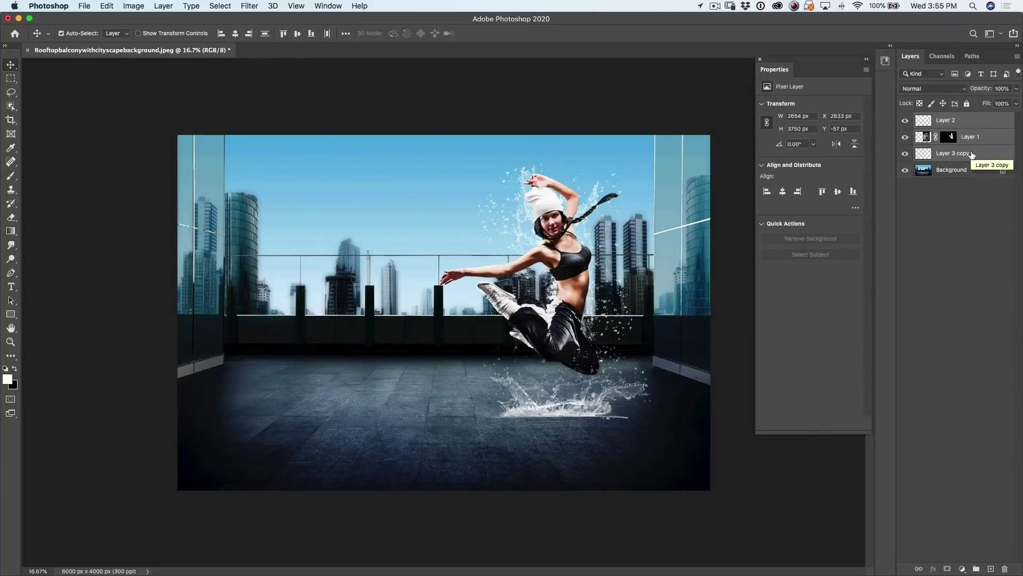
pyautogui.rightClick(973, 155)
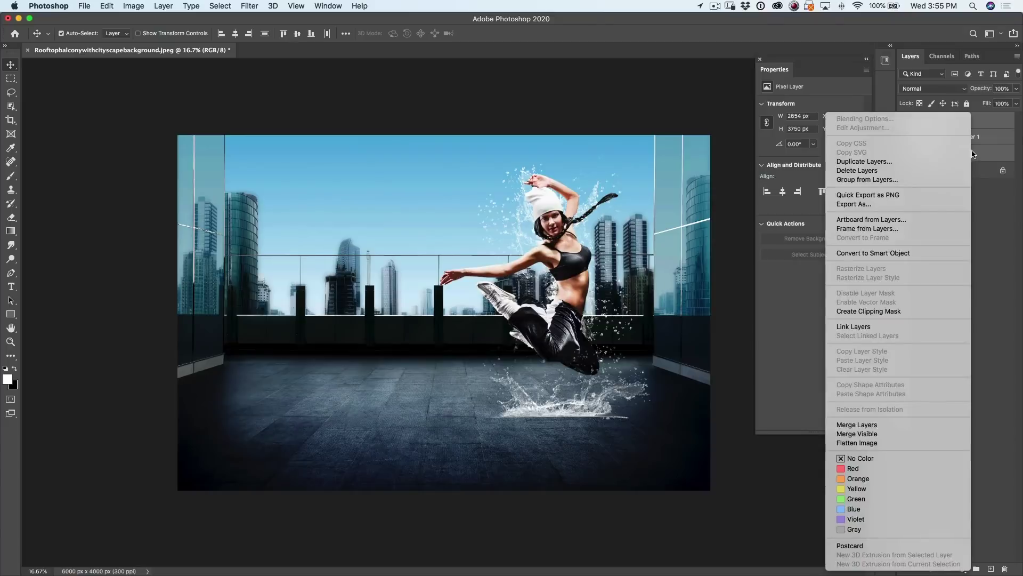
# Step: Convert the dancer and splash layers to a smart object, shift it toward centre, and resize it to 2801 × 3441 px
pyautogui.click(913, 252)
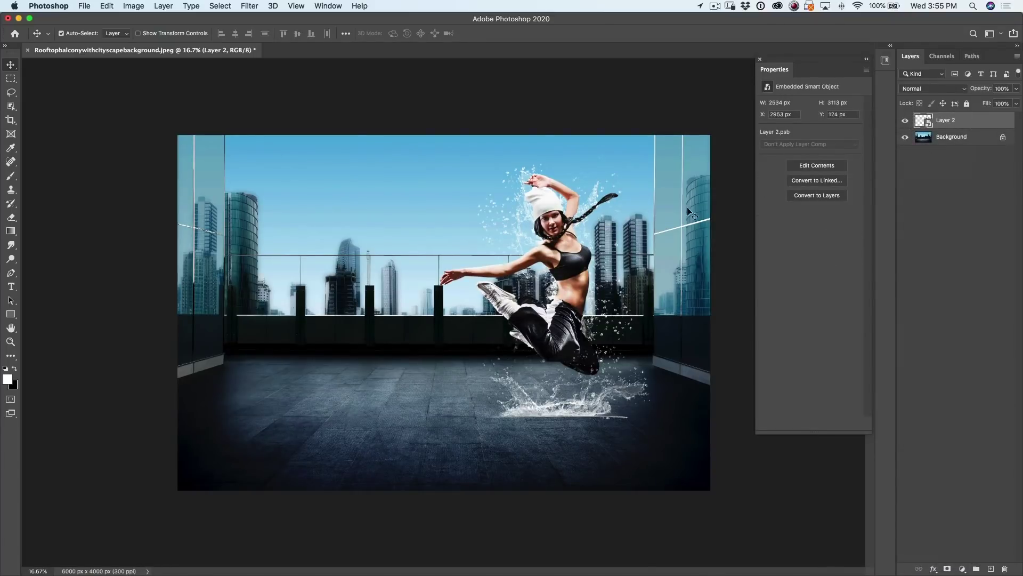
pyautogui.moveTo(582, 249); pyautogui.dragTo(455, 276)
pyautogui.press('super+t')
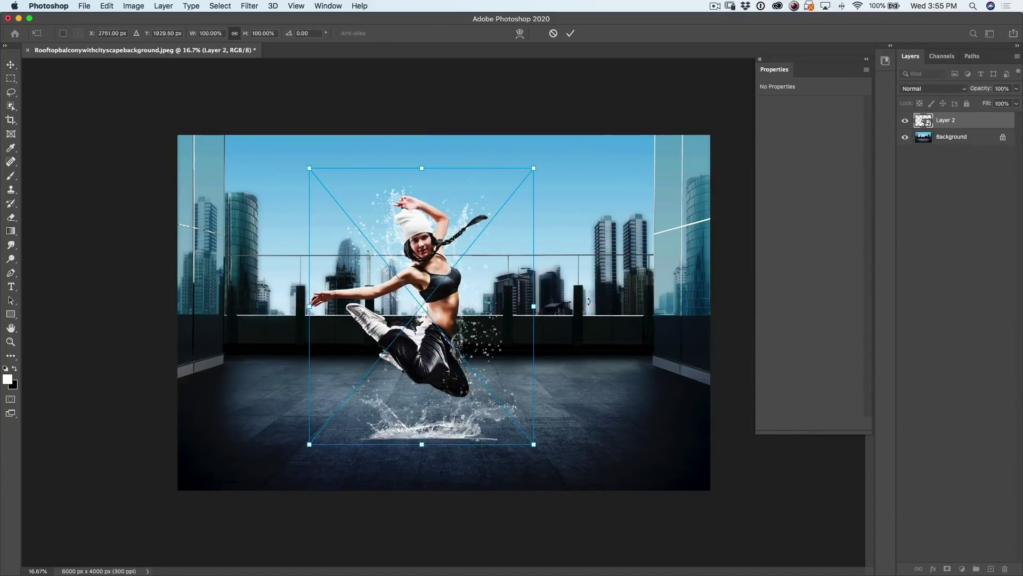
pyautogui.moveTo(534, 168)
pyautogui.mouseDown()
pyautogui.moveTo(586, 152)
pyautogui.moveTo(642, 101)
pyautogui.moveTo(488, 234)
pyautogui.moveTo(618, 128)
pyautogui.moveTo(509, 202)
pyautogui.moveTo(549, 176)
pyautogui.moveTo(581, 130)
pyautogui.moveTo(530, 184)
pyautogui.moveTo(574, 134)
pyautogui.moveTo(564, 131)
pyautogui.moveTo(532, 170)
pyautogui.moveTo(555, 193)
pyautogui.moveTo(555, 128)
pyautogui.moveTo(519, 175)
pyautogui.moveTo(553, 141)
pyautogui.moveTo(530, 173)
pyautogui.mouseUp()
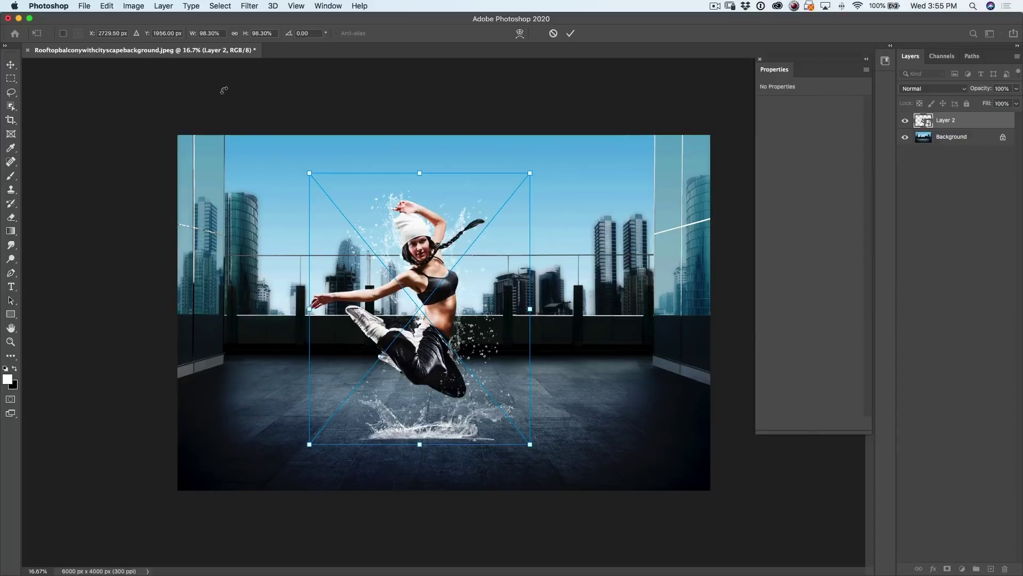
pyautogui.moveTo(530, 174); pyautogui.dragTo(556, 137)
pyautogui.press('Return')
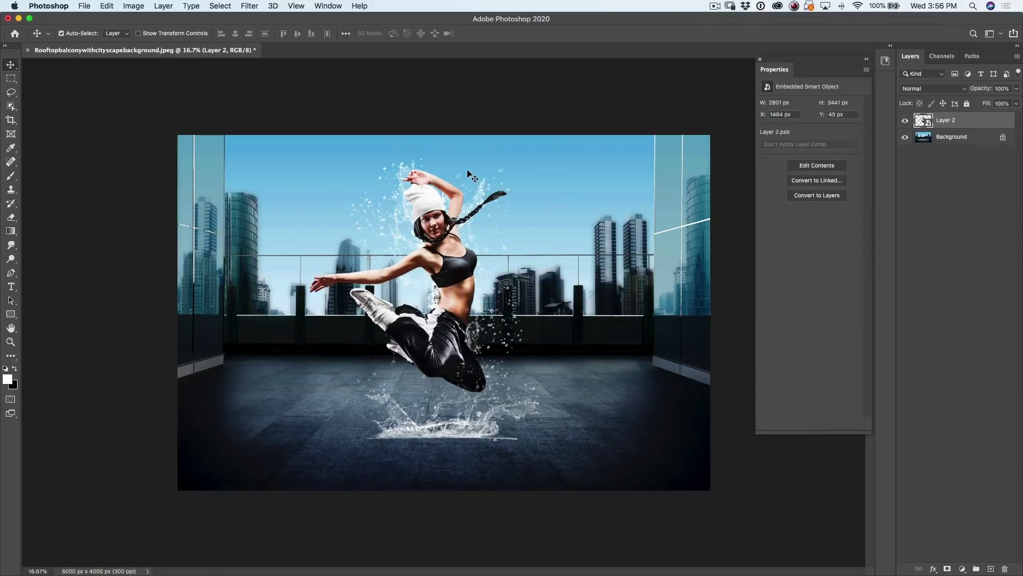
# Step: Open the General preferences and close them without changes
pyautogui.click(84, 5)
pyautogui.moveTo(70, 6)
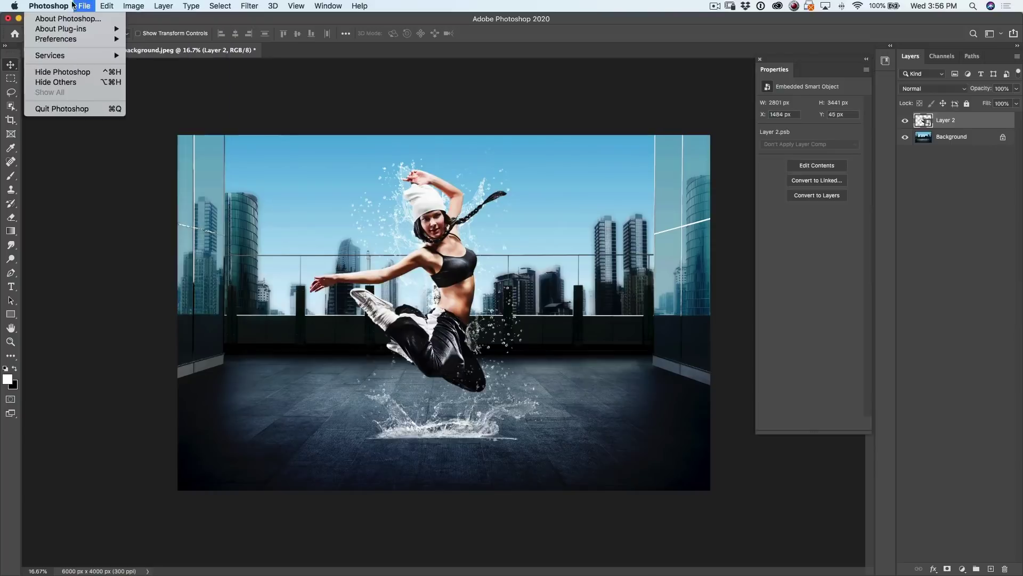
pyautogui.moveTo(80, 40)
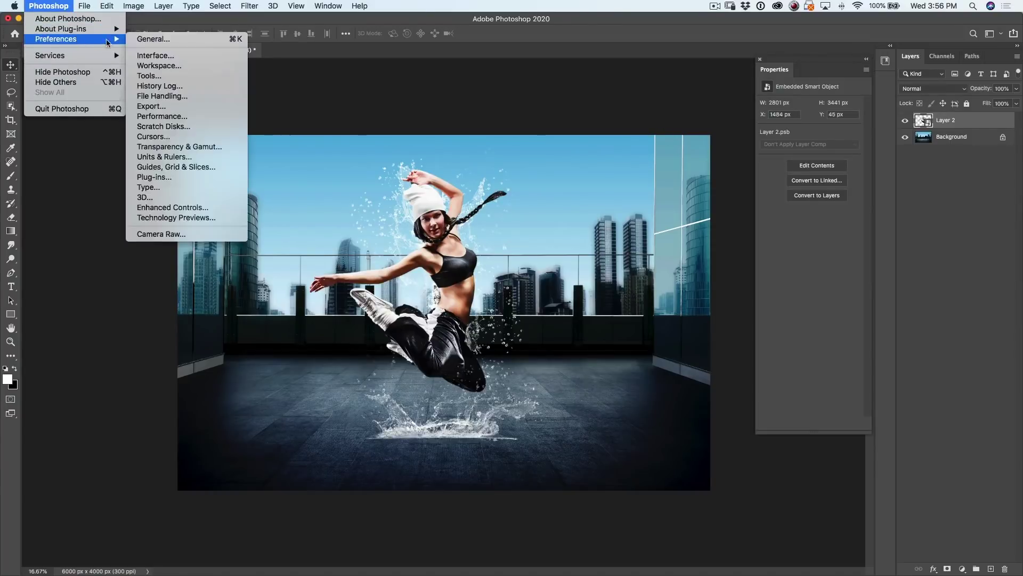
pyautogui.click(155, 39)
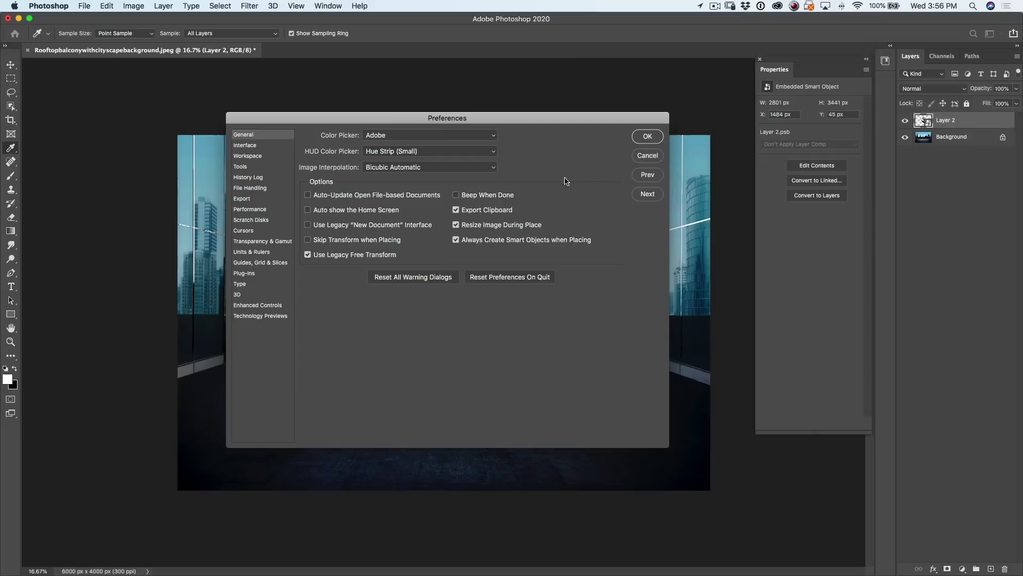
pyautogui.click(647, 136)
# Step: Shrink the dancer smart object to 2782 × 3417 px and nudge it to X 1411, Y 124
pyautogui.press('v')
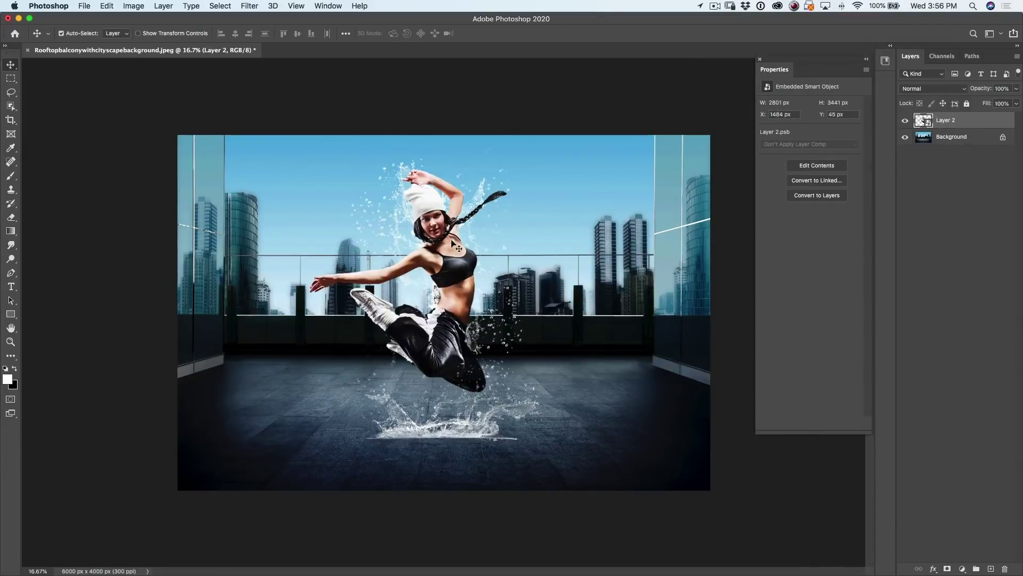
pyautogui.press('super+t')
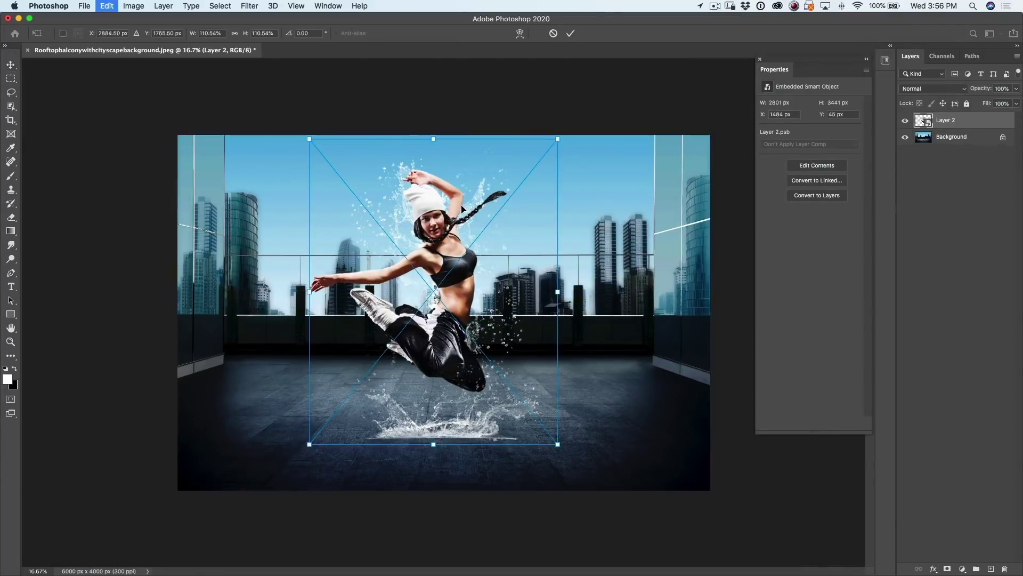
pyautogui.moveTo(558, 138)
pyautogui.mouseDown()
pyautogui.moveTo(489, 185)
pyautogui.moveTo(550, 134)
pyautogui.mouseUp()
pyautogui.press('Return')
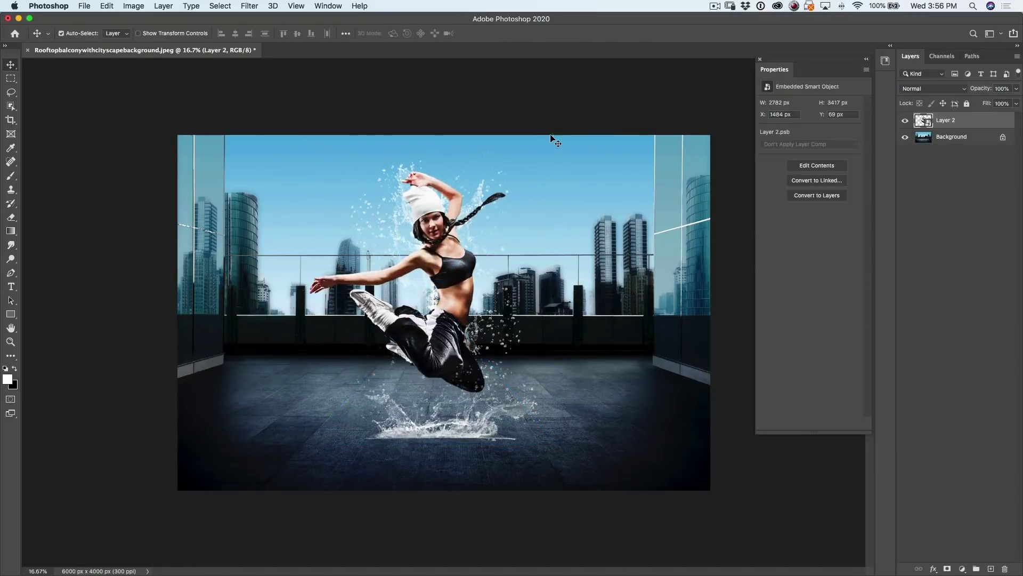
pyautogui.moveTo(497, 170); pyautogui.dragTo(491, 174)
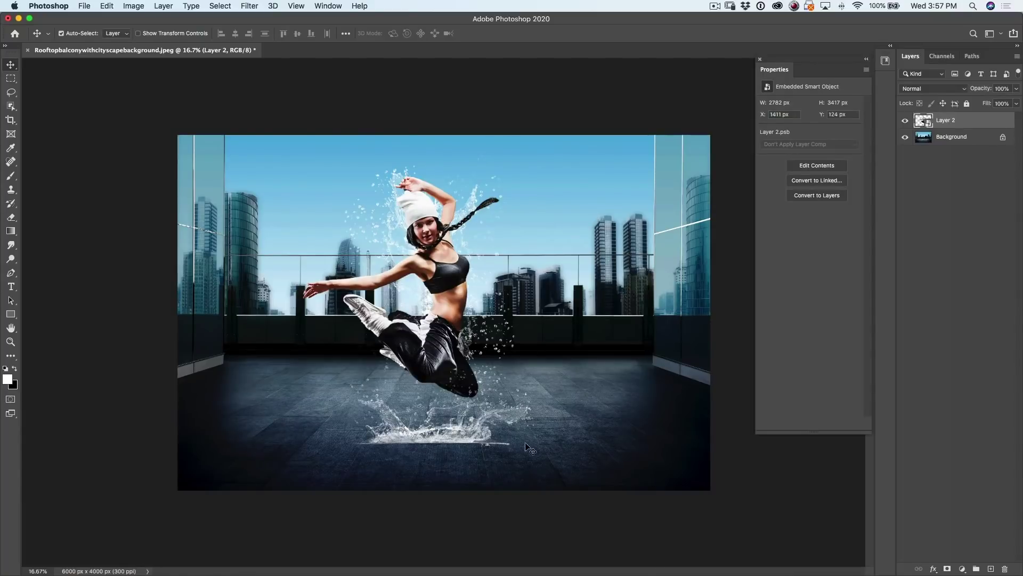
# Step: Convert the dancer smart object back to layers and select the floor splash layer
pyautogui.rightClick(941, 122)
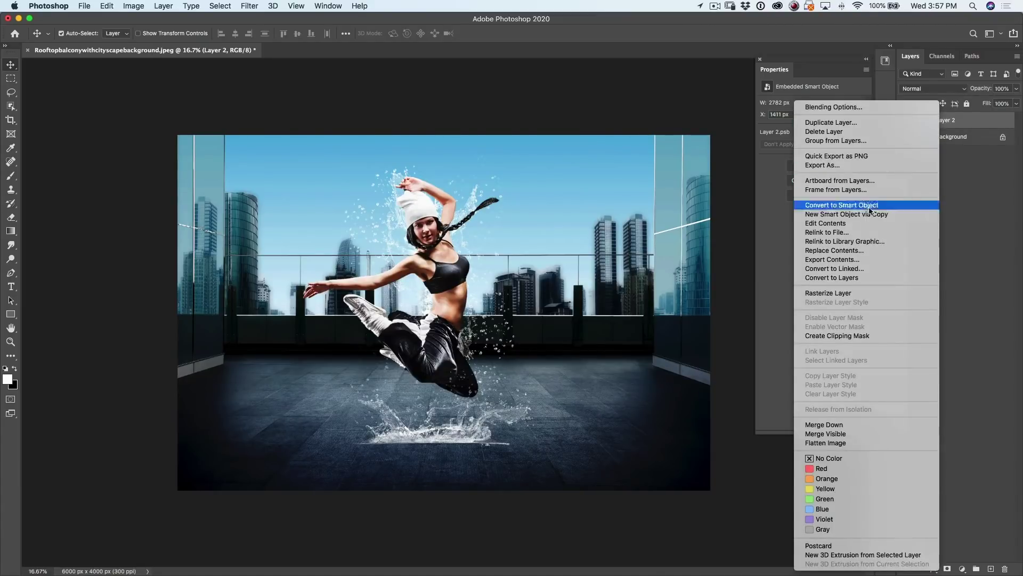
pyautogui.click(859, 278)
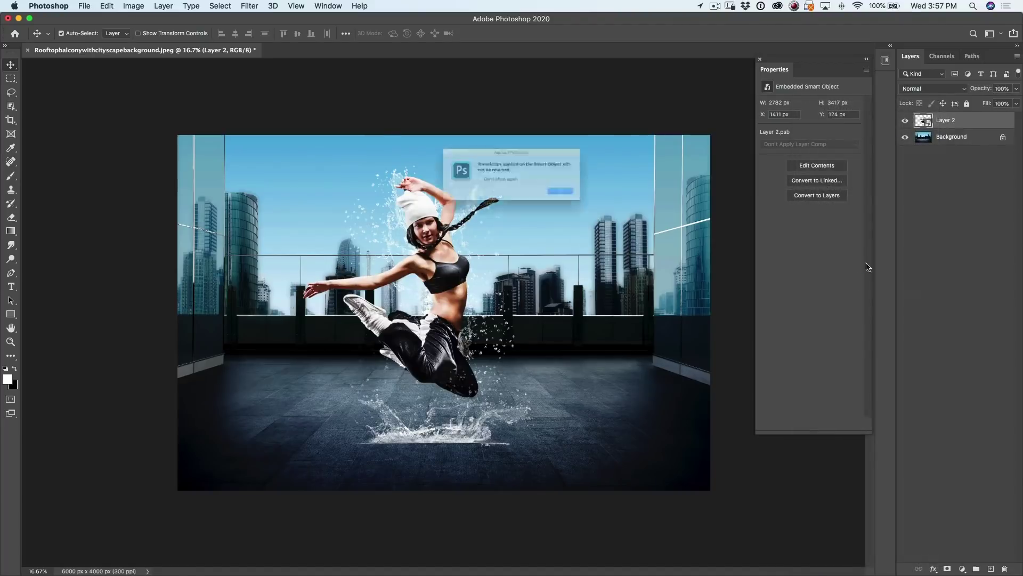
pyautogui.click(592, 201)
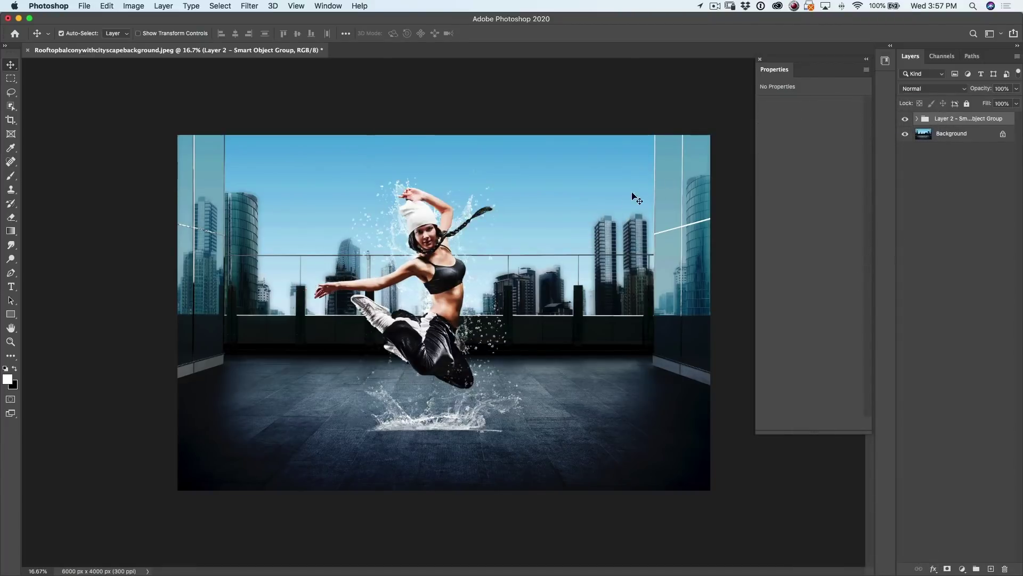
pyautogui.click(917, 119)
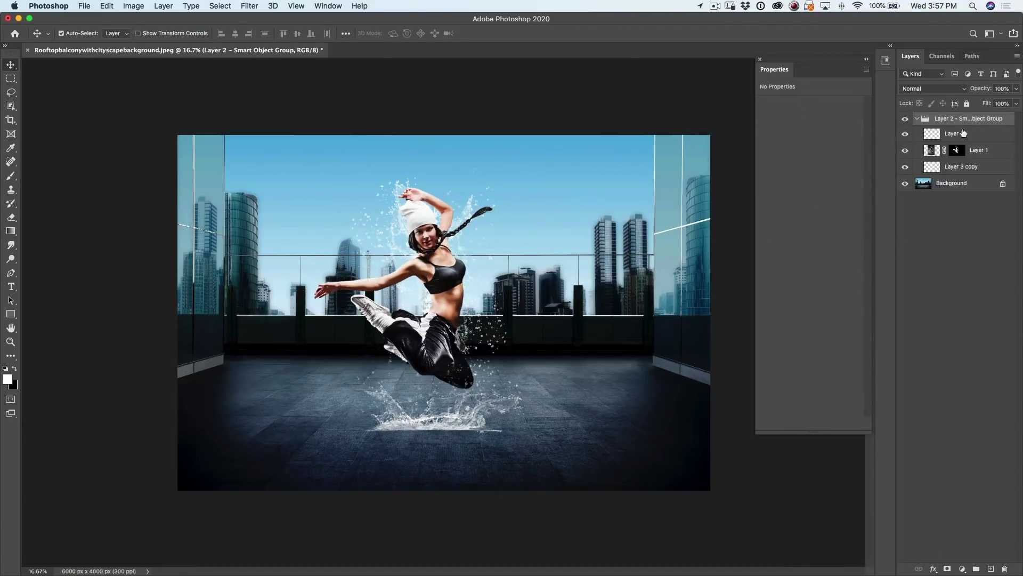
pyautogui.click(905, 167)
pyautogui.click(906, 134)
pyautogui.click(905, 134)
pyautogui.click(932, 133)
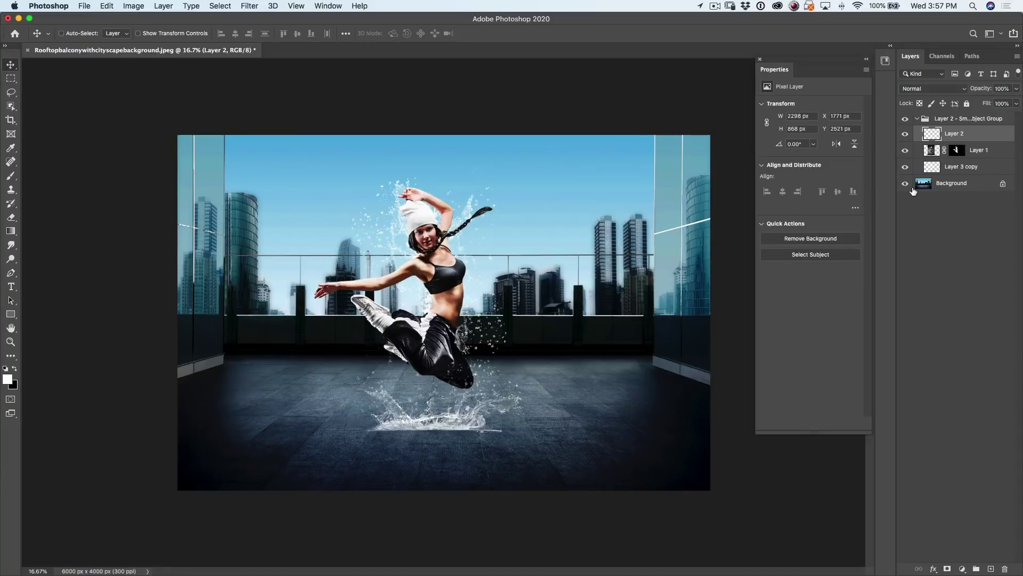
# Step: Warp the floor splash into a wider curve, 2366 × 1051 px, and shift it slightly right
pyautogui.press('super+t')
pyautogui.rightClick(468, 373)
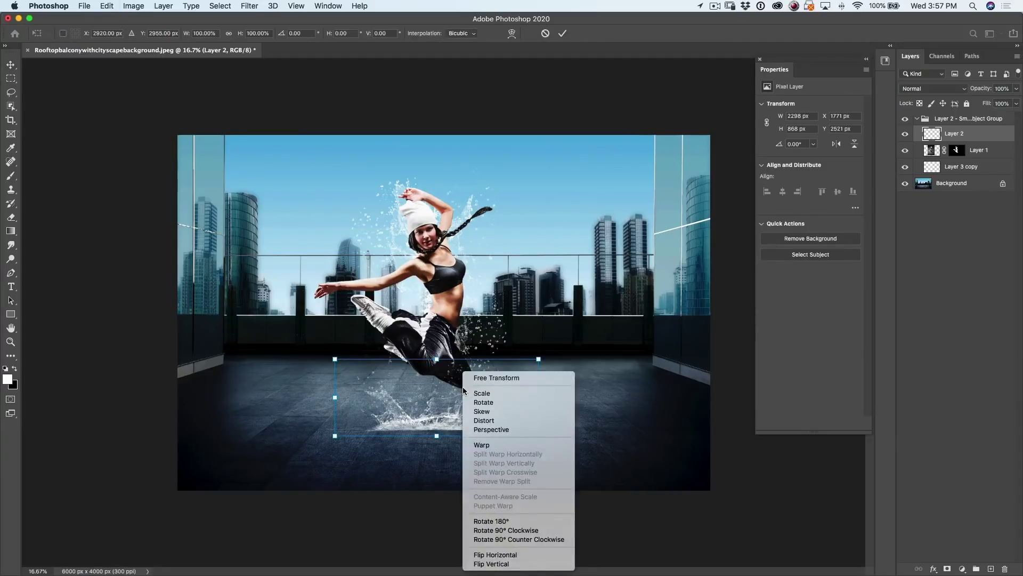
pyautogui.click(502, 442)
pyautogui.moveTo(469, 437); pyautogui.dragTo(470, 464)
pyautogui.moveTo(415, 440); pyautogui.dragTo(377, 442)
pyautogui.moveTo(384, 394); pyautogui.dragTo(378, 381)
pyautogui.moveTo(492, 392); pyautogui.dragTo(501, 379)
pyautogui.moveTo(462, 412); pyautogui.dragTo(461, 416)
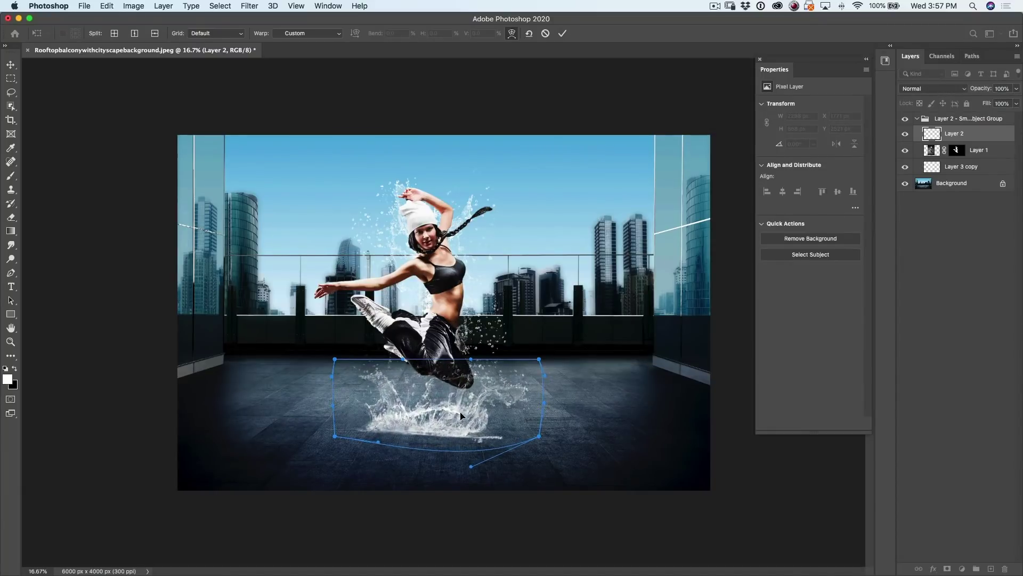
pyautogui.press('Return')
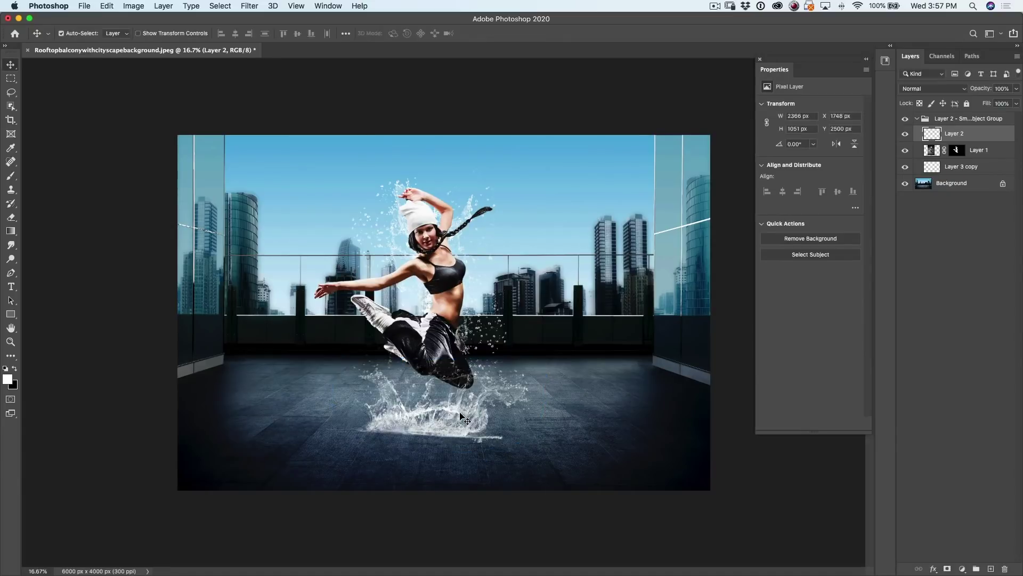
pyautogui.moveTo(469, 403); pyautogui.dragTo(477, 403)
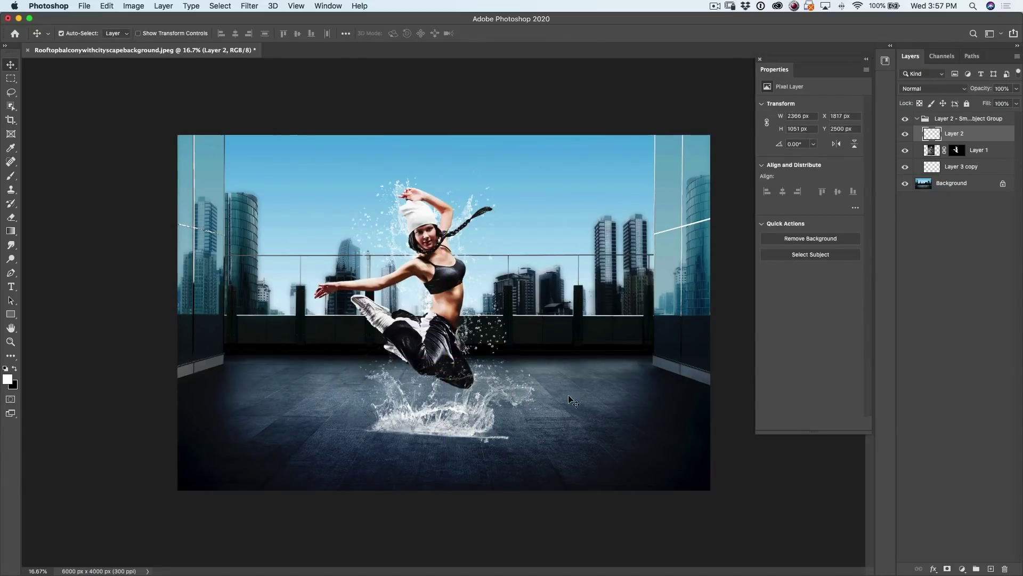
pyautogui.click(973, 166)
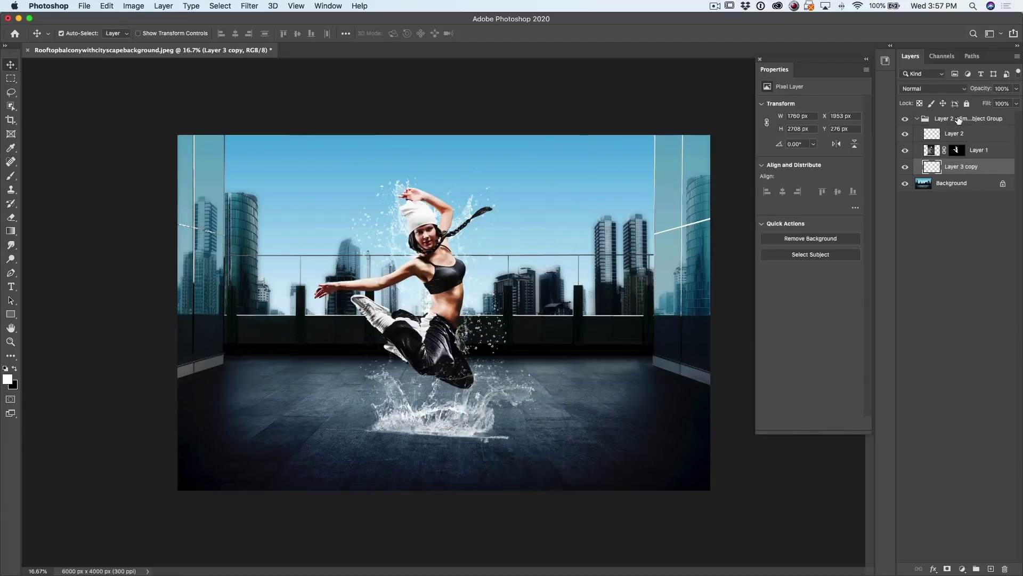
# Step: Turn the Smart Object Group into one Layer 2 smart object and enlarge it toward 124% from two corners
pyautogui.click(958, 119)
pyautogui.rightClick(958, 118)
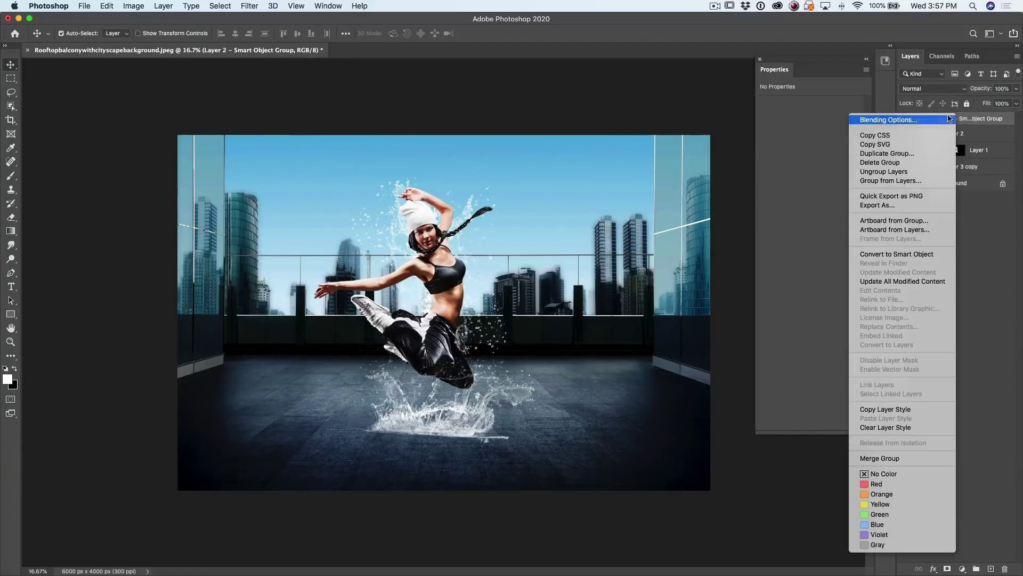
pyautogui.click(922, 255)
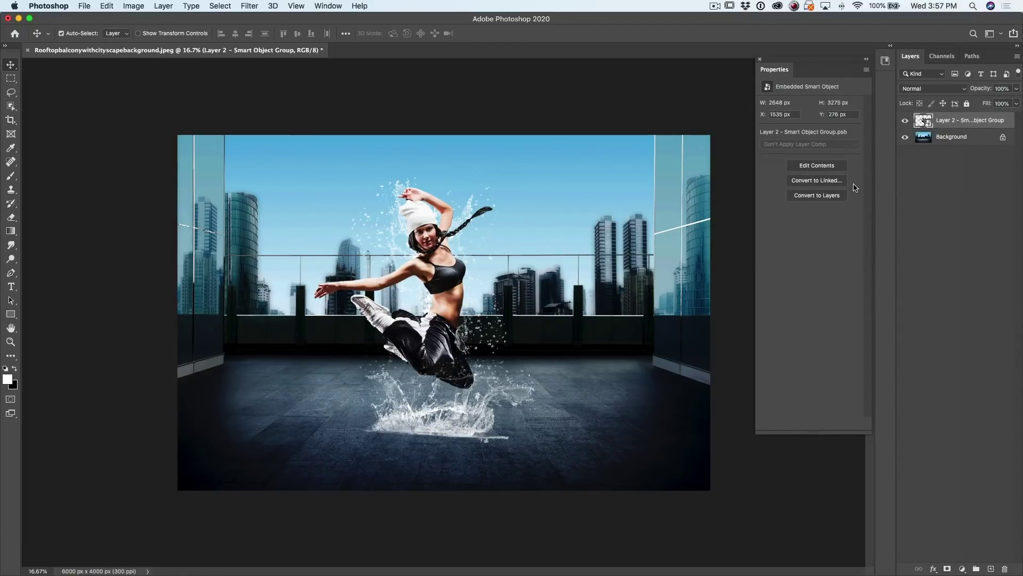
pyautogui.press('super+t')
pyautogui.moveTo(555, 164); pyautogui.dragTo(575, 135)
pyautogui.moveTo(313, 451); pyautogui.dragTo(272, 486)
# Step: Commit the Free Transform, fixing the combined dancer smart object at about 124%
pyautogui.press('Return')
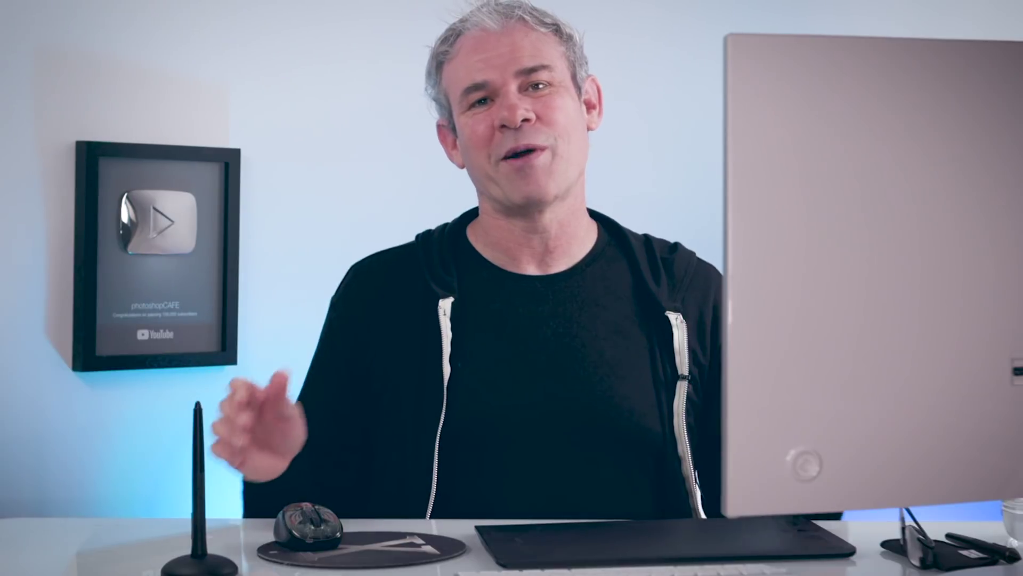